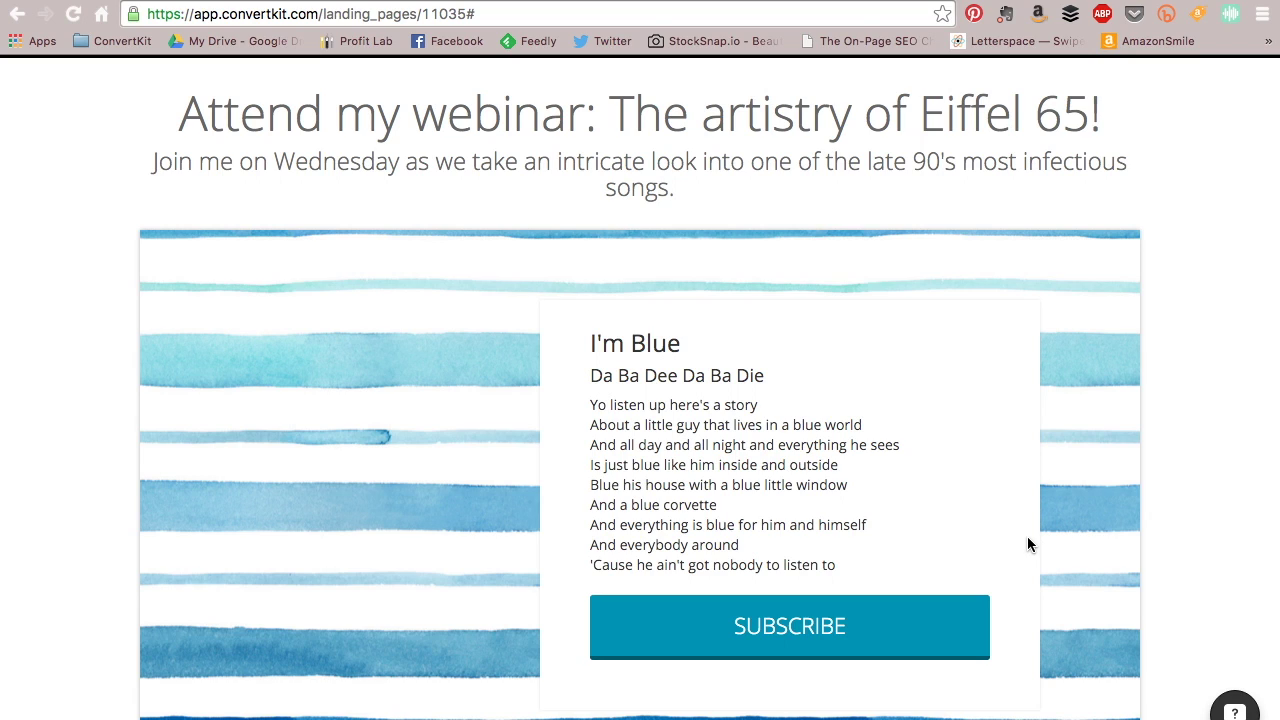
# Look over the finished webinar landing page, including the sign-up form behind its Subscribe button
pyautogui.scroll(-1, 1149, 483)
pyautogui.scroll(1, 1149, 483)
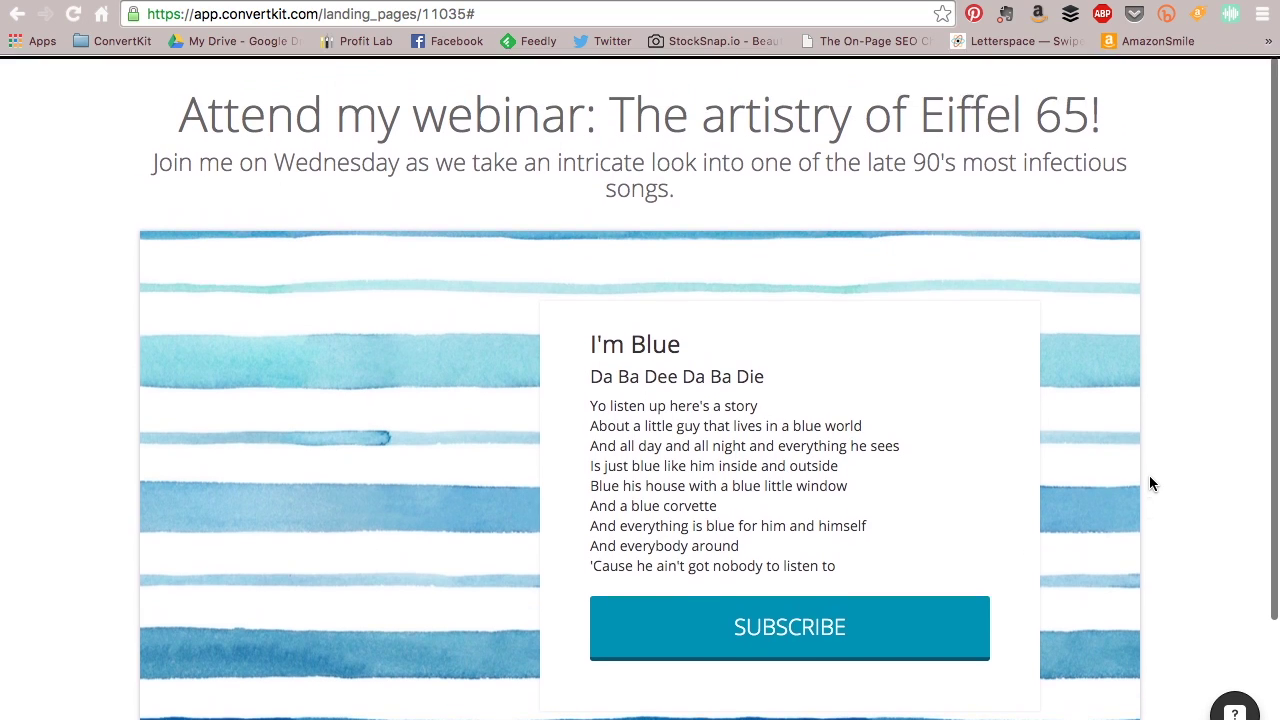
pyautogui.click(760, 640)
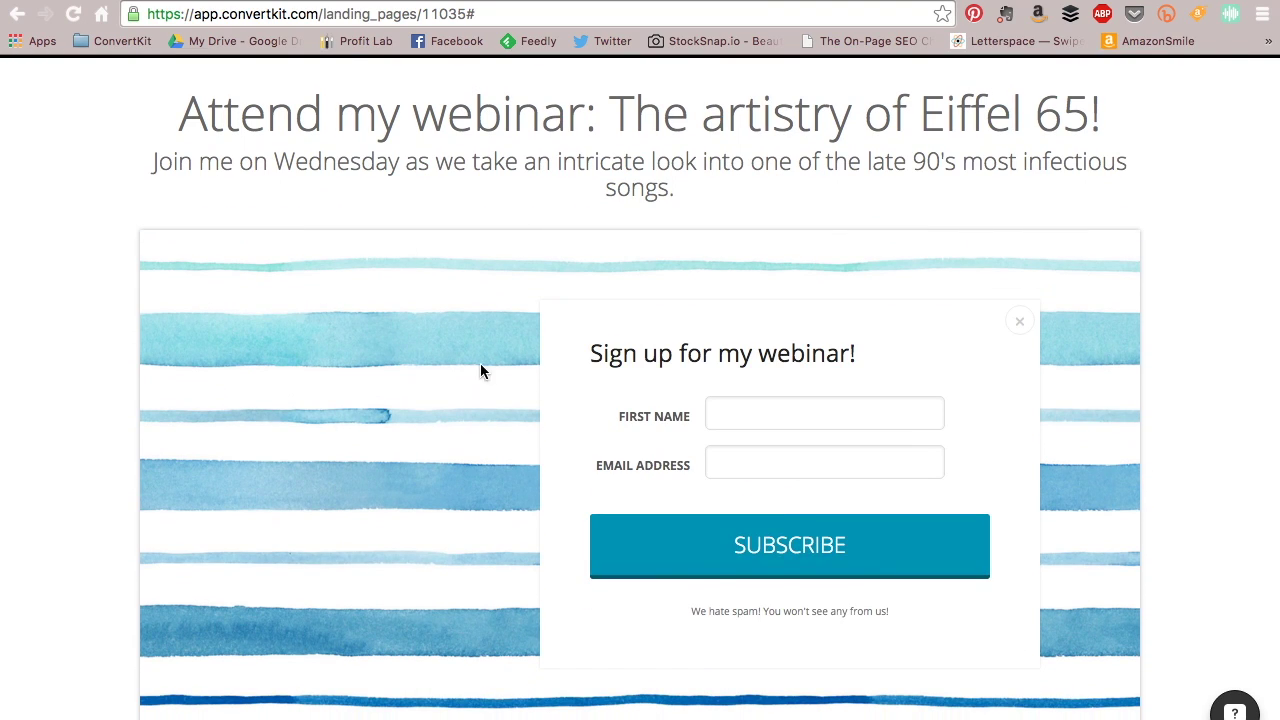
pyautogui.click(1020, 322)
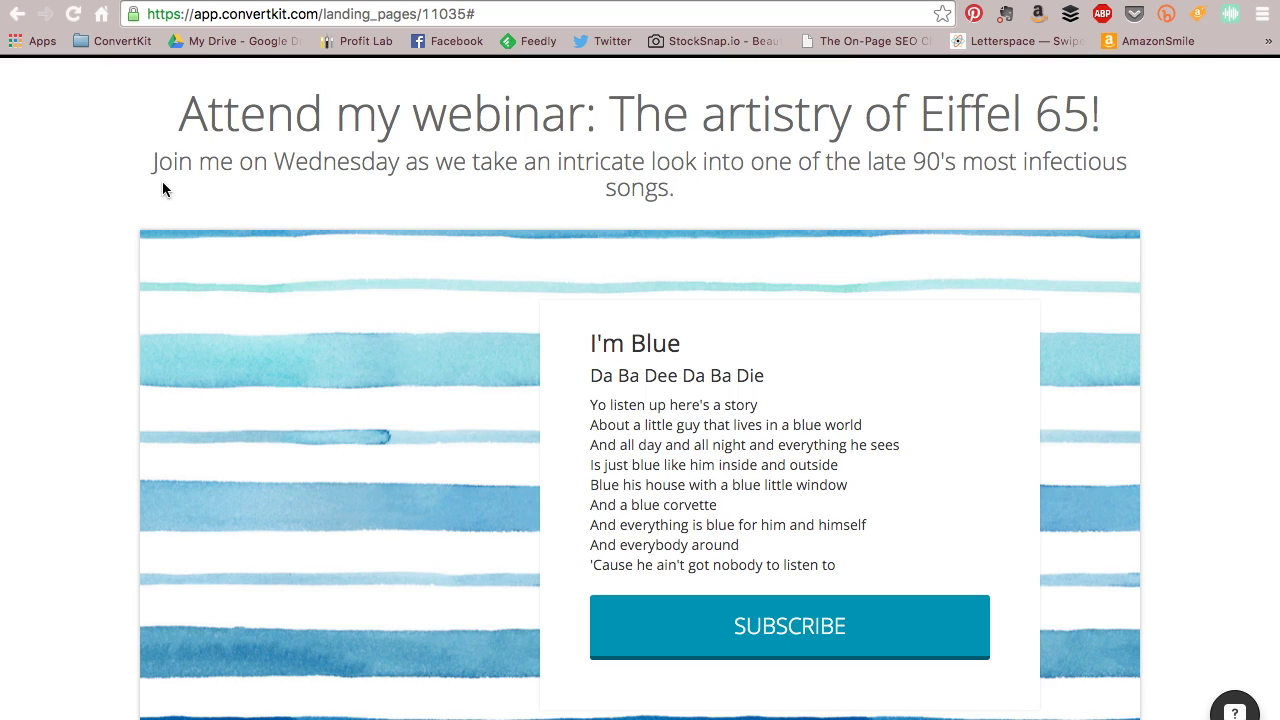
# Switch to the demo landing page editor and examine the template's headline, image, description and button areas, plus the page's live view
pyautogui.click(371, 2)
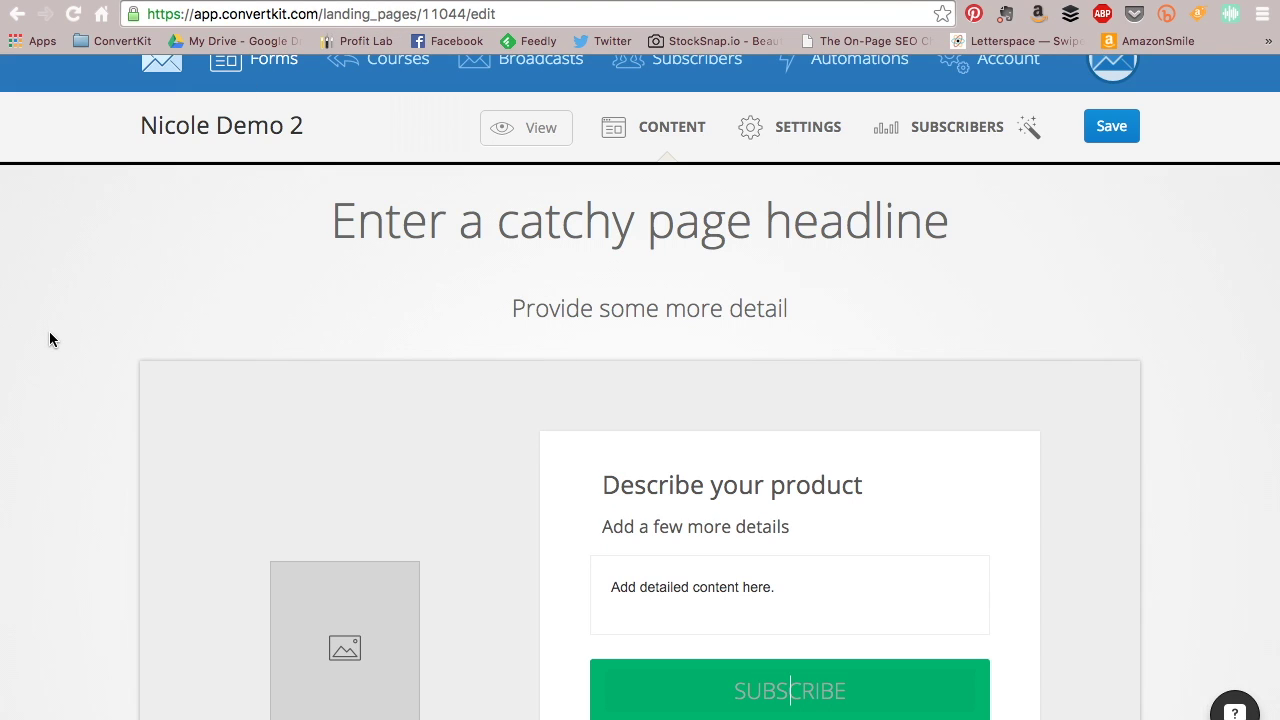
pyautogui.scroll(-3, 49, 333)
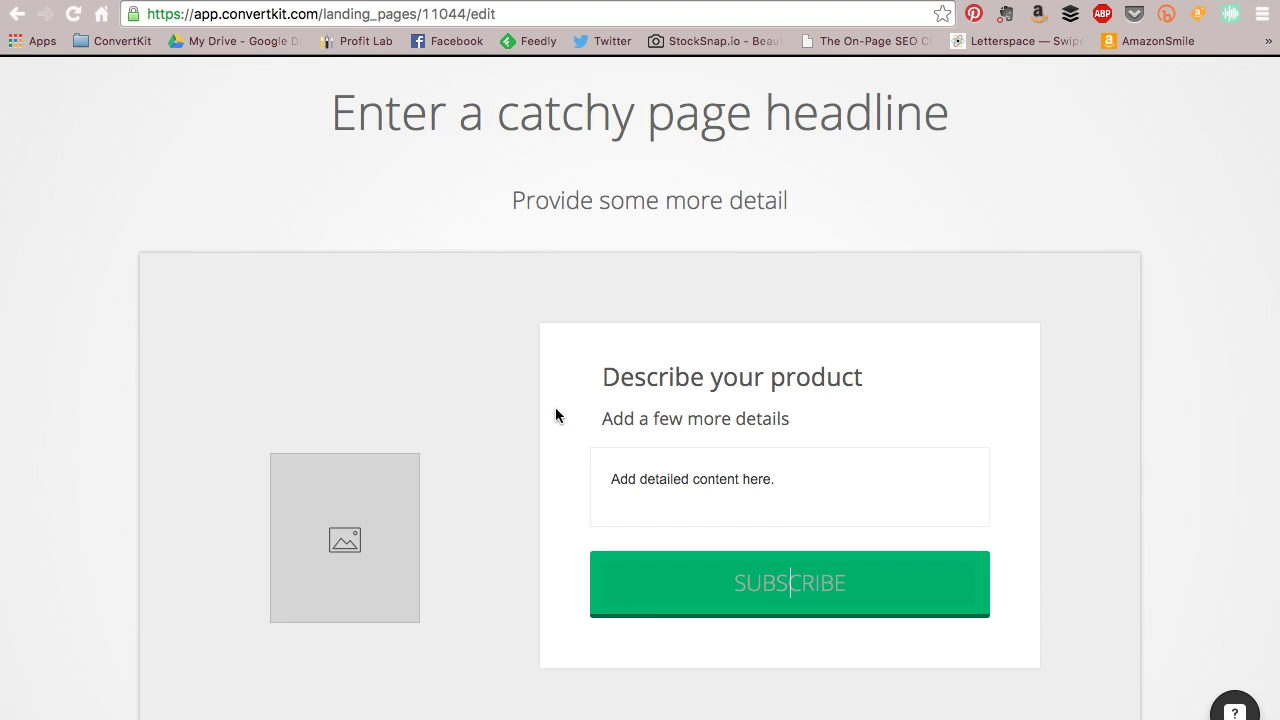
pyautogui.scroll(-3, 555, 407)
pyautogui.scroll(4, 555, 407)
pyautogui.scroll(-1, 555, 407)
pyautogui.scroll(-1, 557, 415)
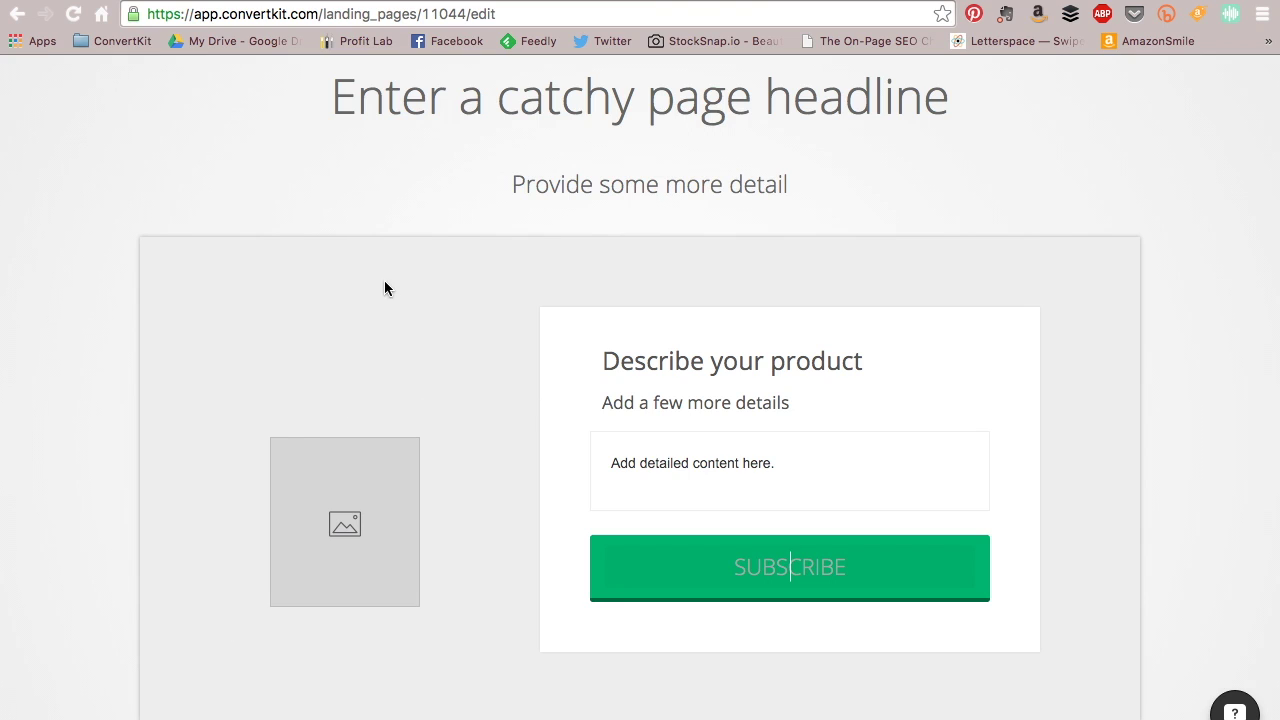
pyautogui.moveTo(600, 716)
pyautogui.scroll(3, 590, 249)
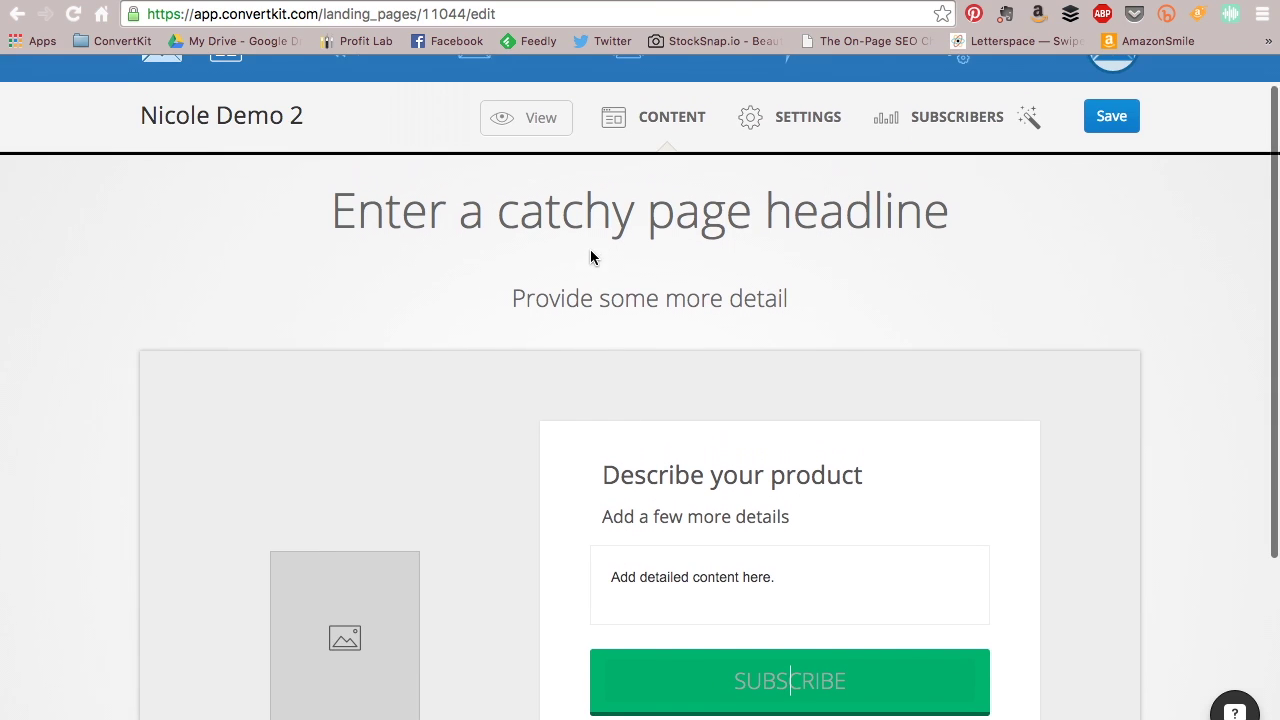
pyautogui.click(527, 130)
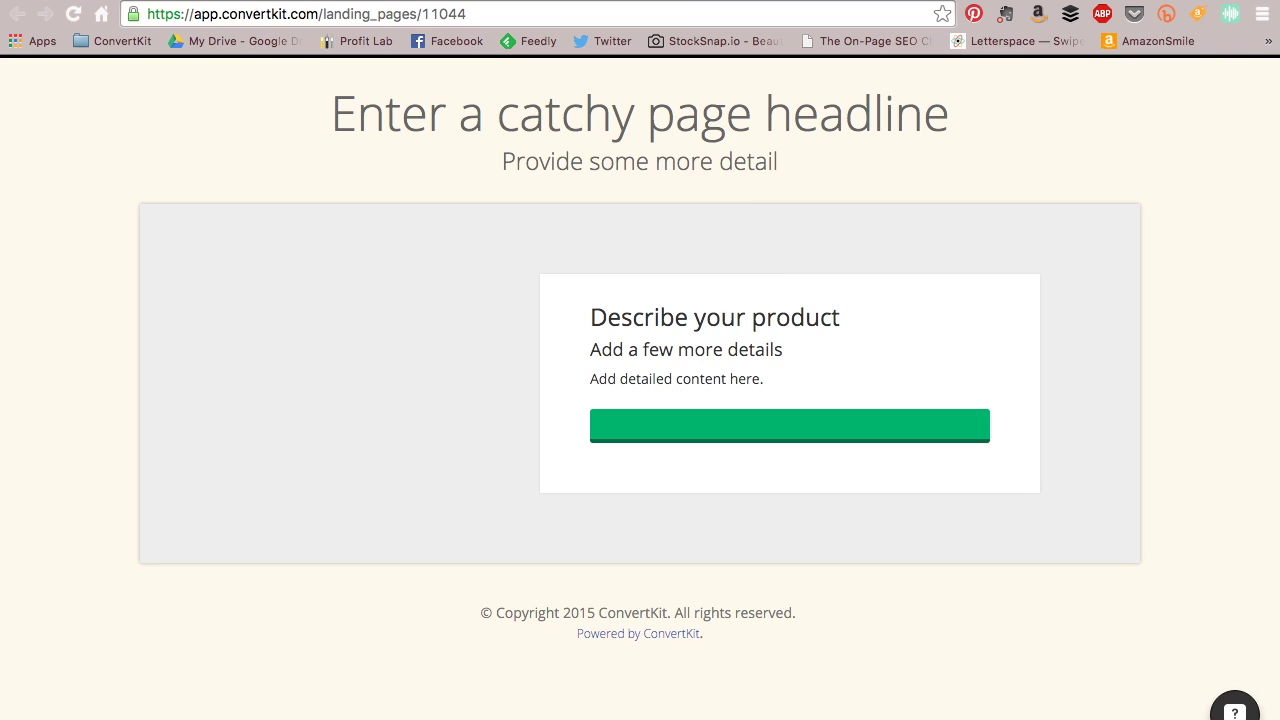
pyautogui.click(652, 2)
# Change the text of the green subscribe button to "Sign Me Up"
pyautogui.scroll(-4, 600, 420)
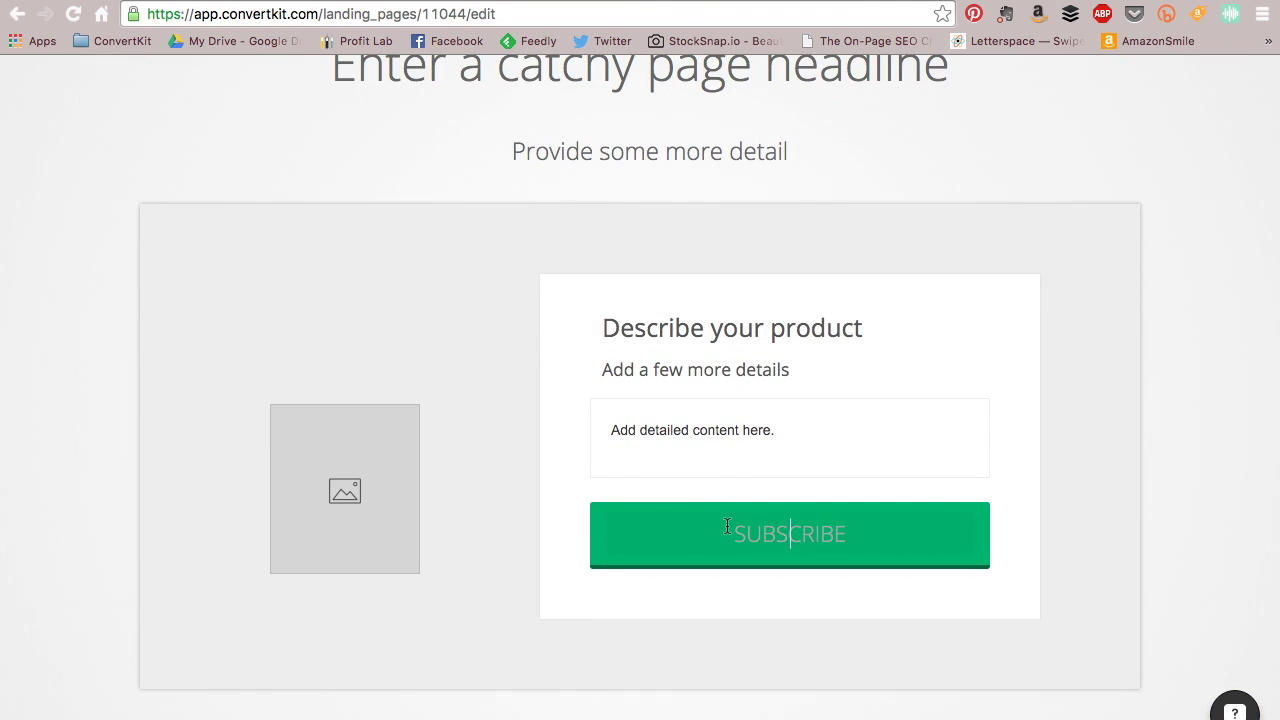
pyautogui.write('Si')
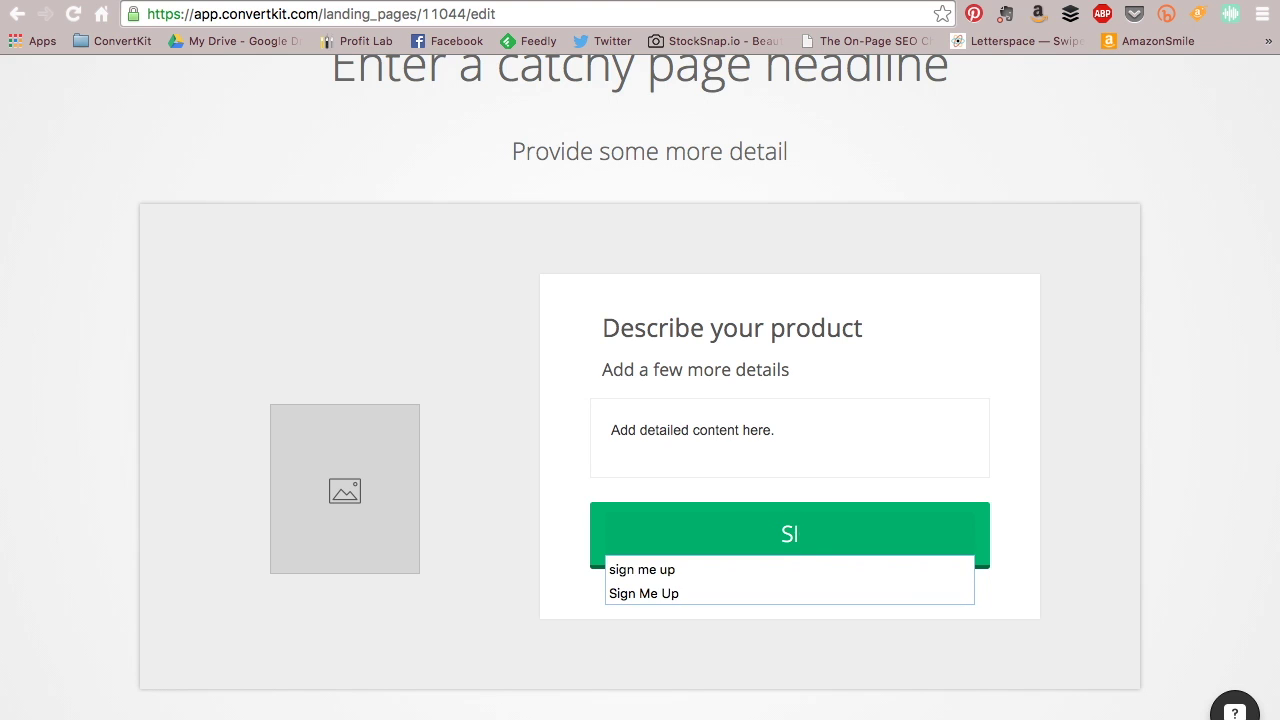
pyautogui.write('gn Me Up')
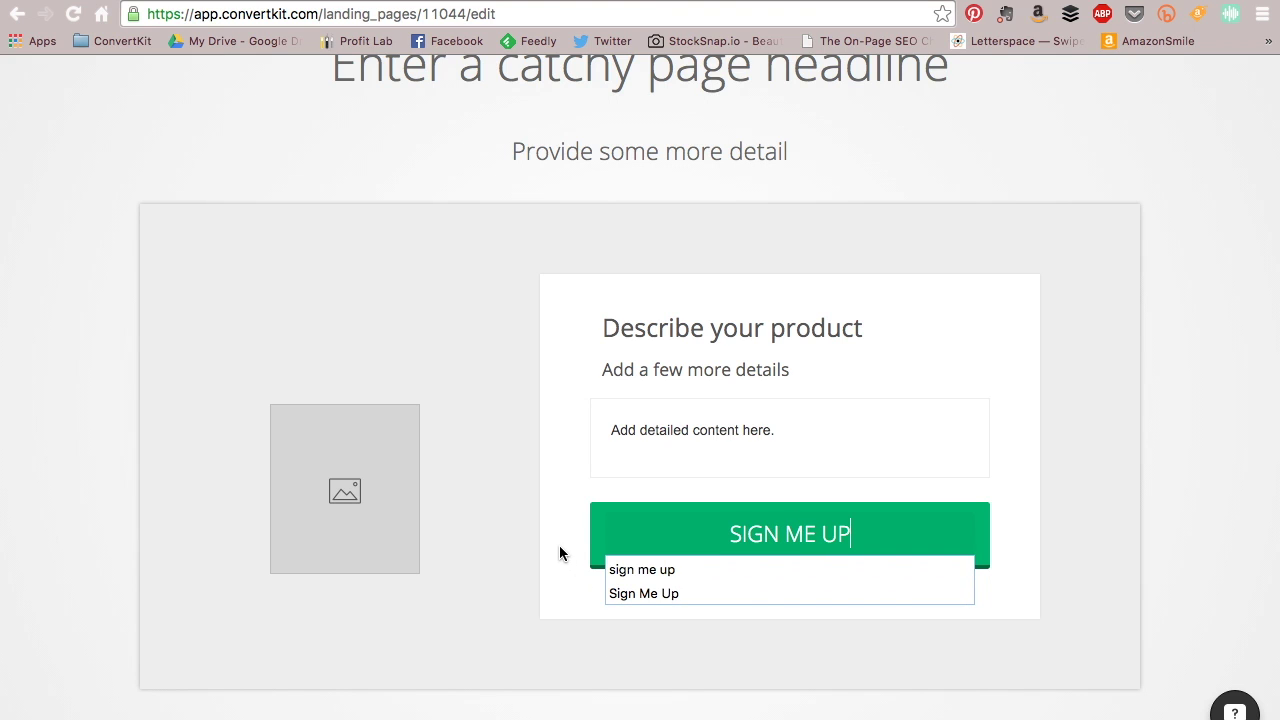
pyautogui.click(557, 542)
pyautogui.scroll(3, 600, 450)
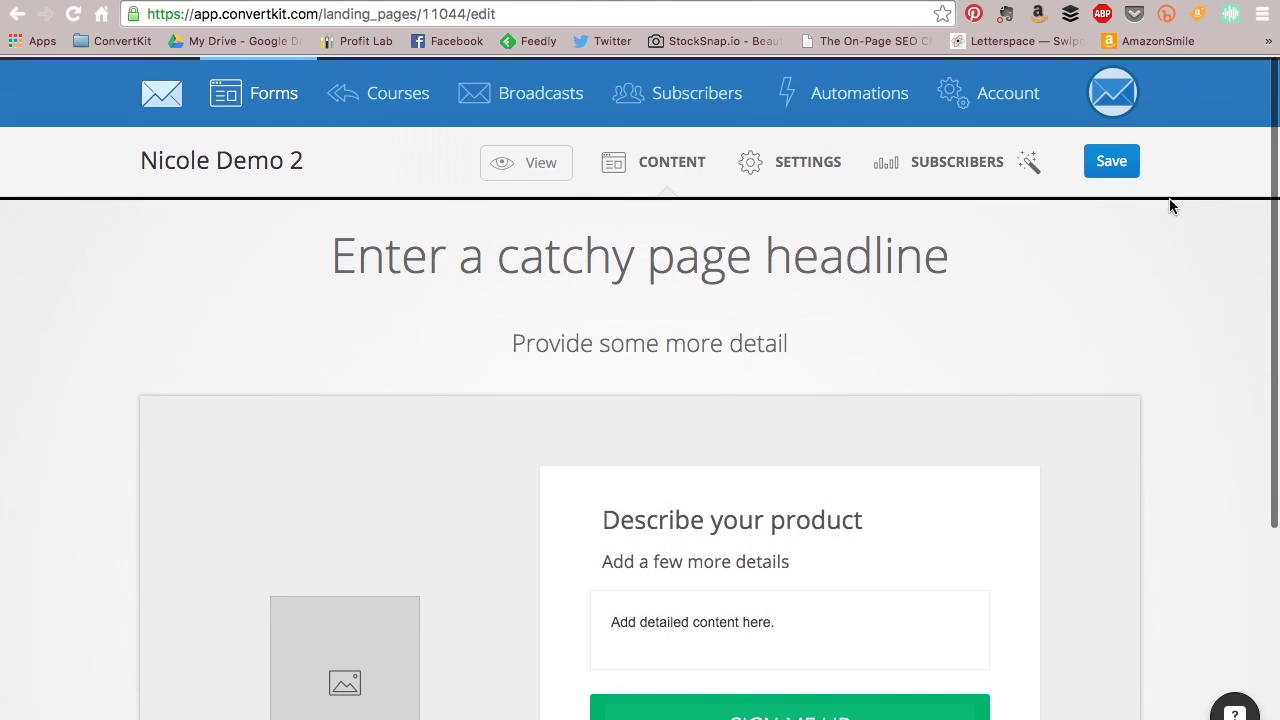
# Save the landing page and check the new button label in the live view
pyautogui.click(1116, 166)
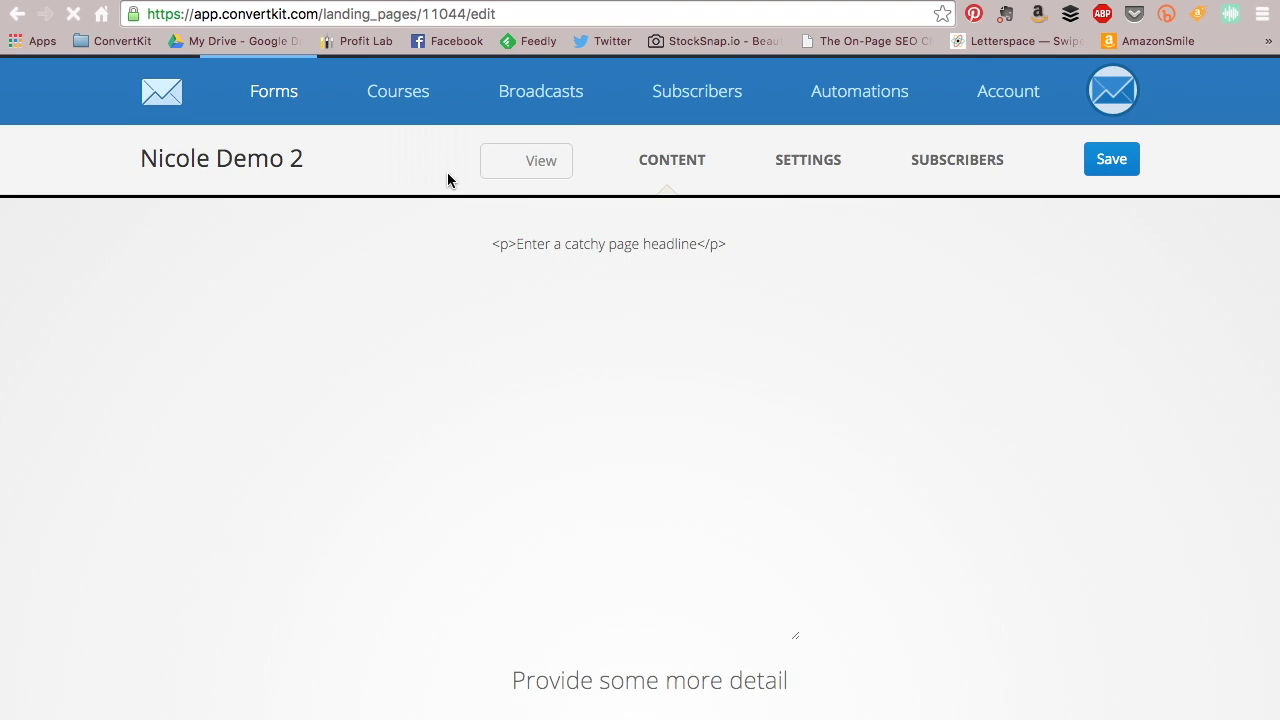
pyautogui.click(507, 160)
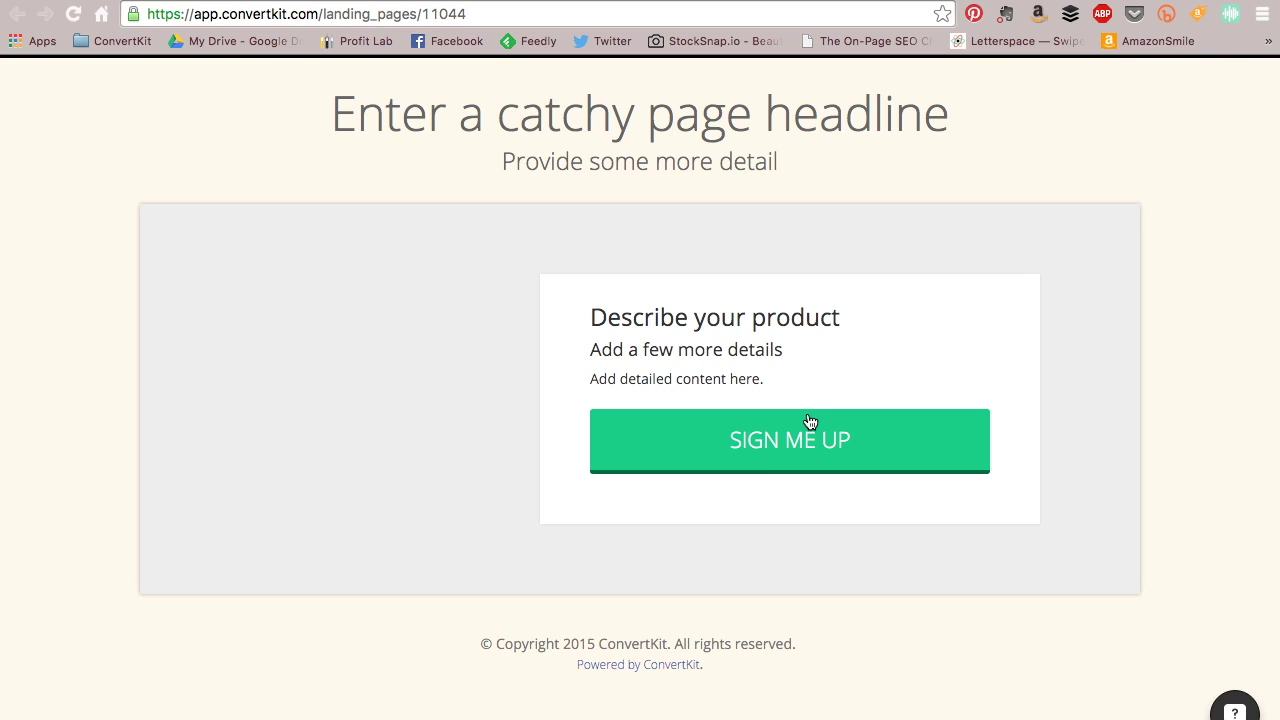
pyautogui.click(662, 3)
# Upload desktop_2014_blue stripe_dlf.jpg from the Pictures folder into the landing page's image placeholder
pyautogui.scroll(-1, 420, 475)
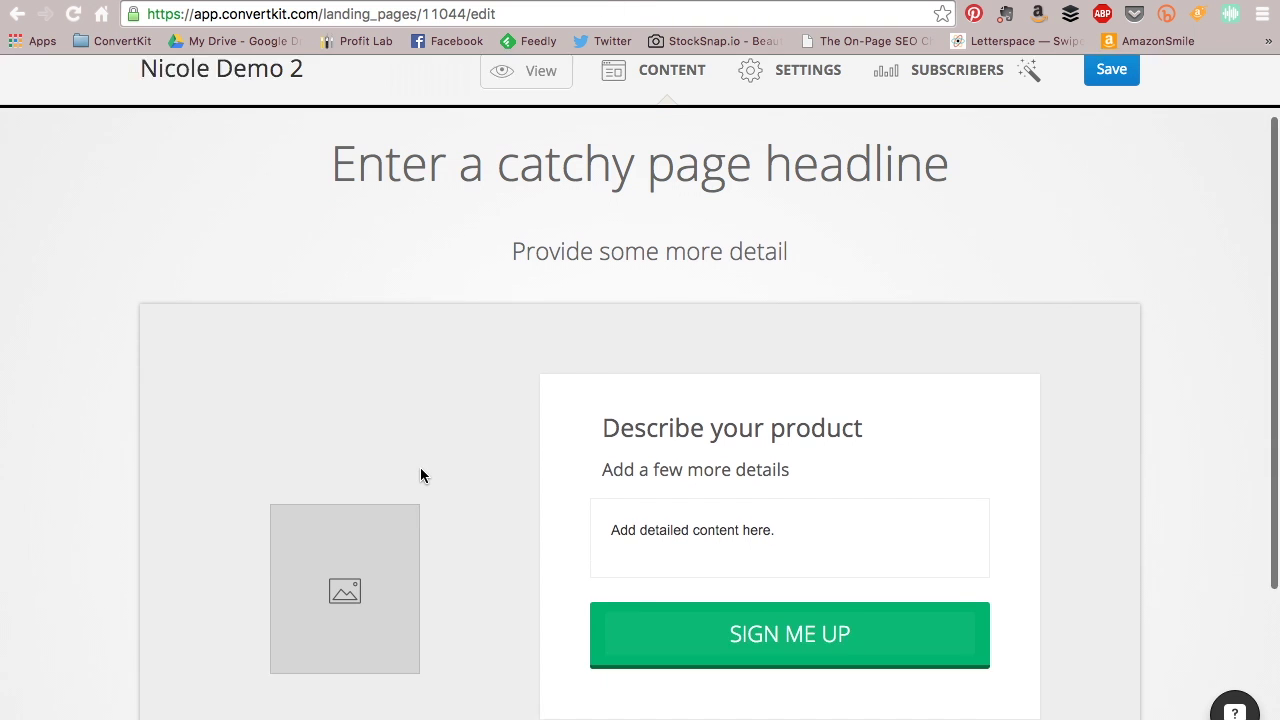
pyautogui.scroll(-1, 420, 475)
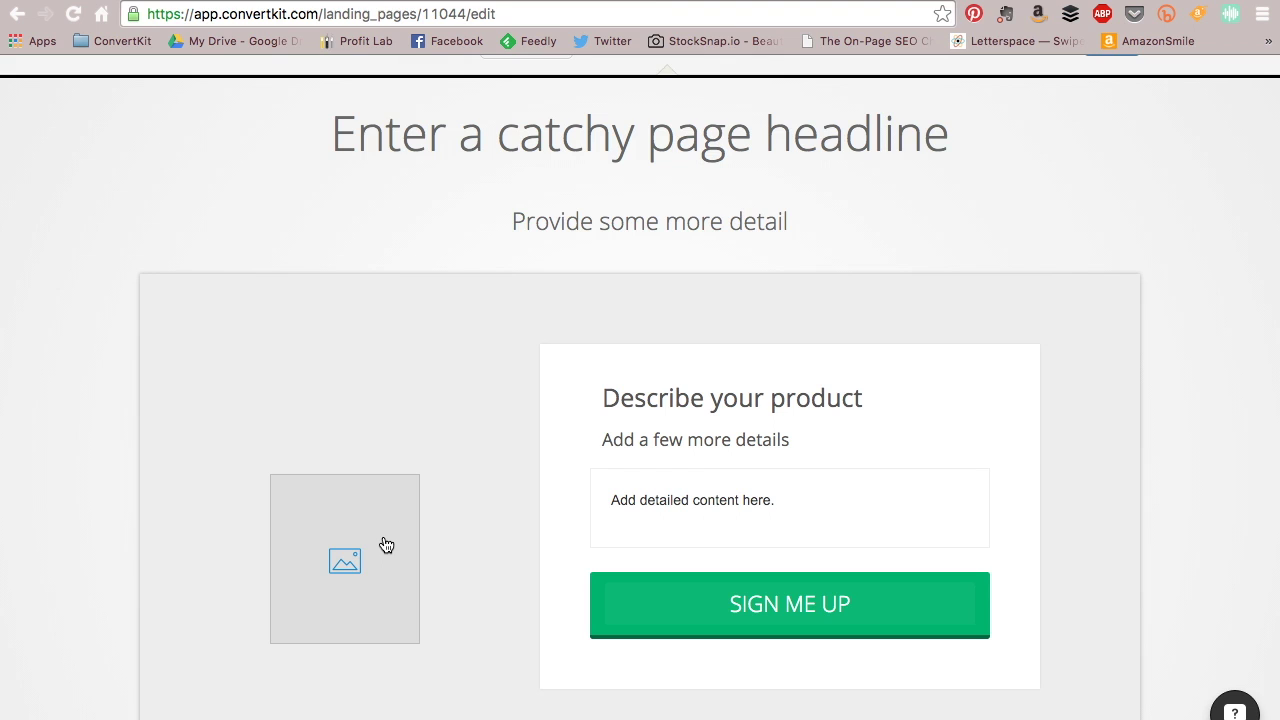
pyautogui.scroll(-3, 387, 545)
pyautogui.click(380, 416)
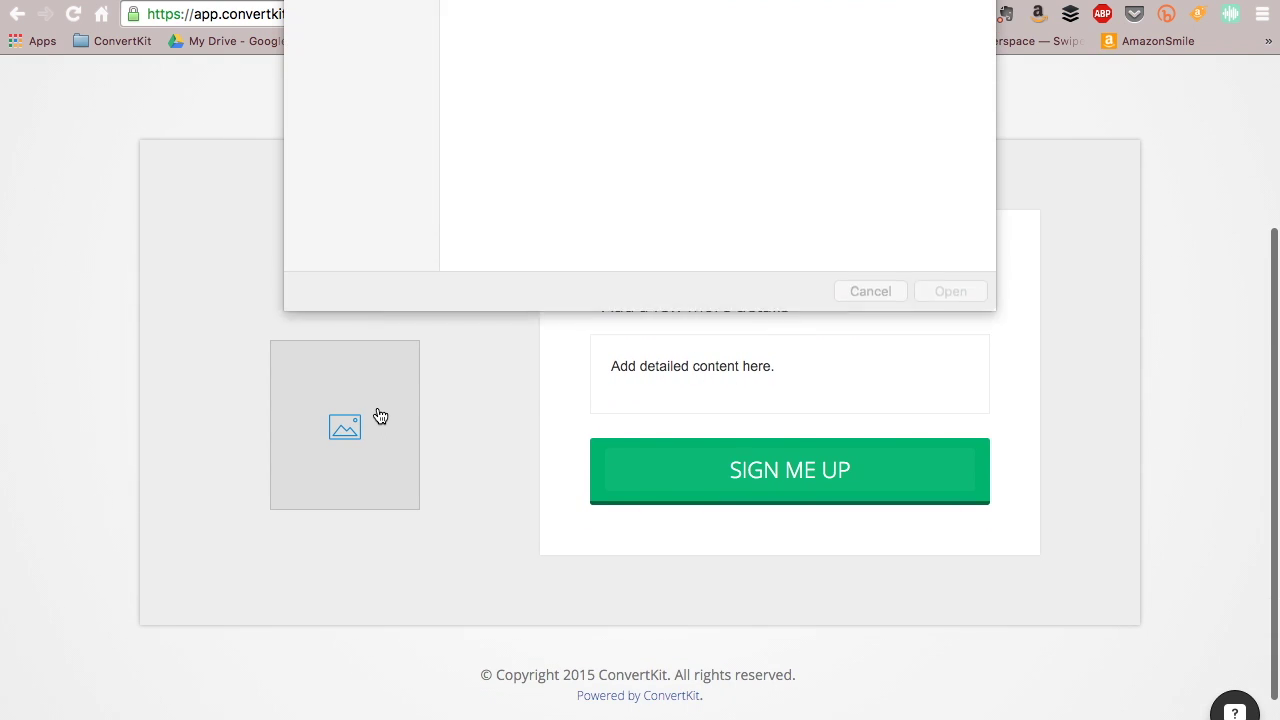
pyautogui.scroll(-10, 648, 198)
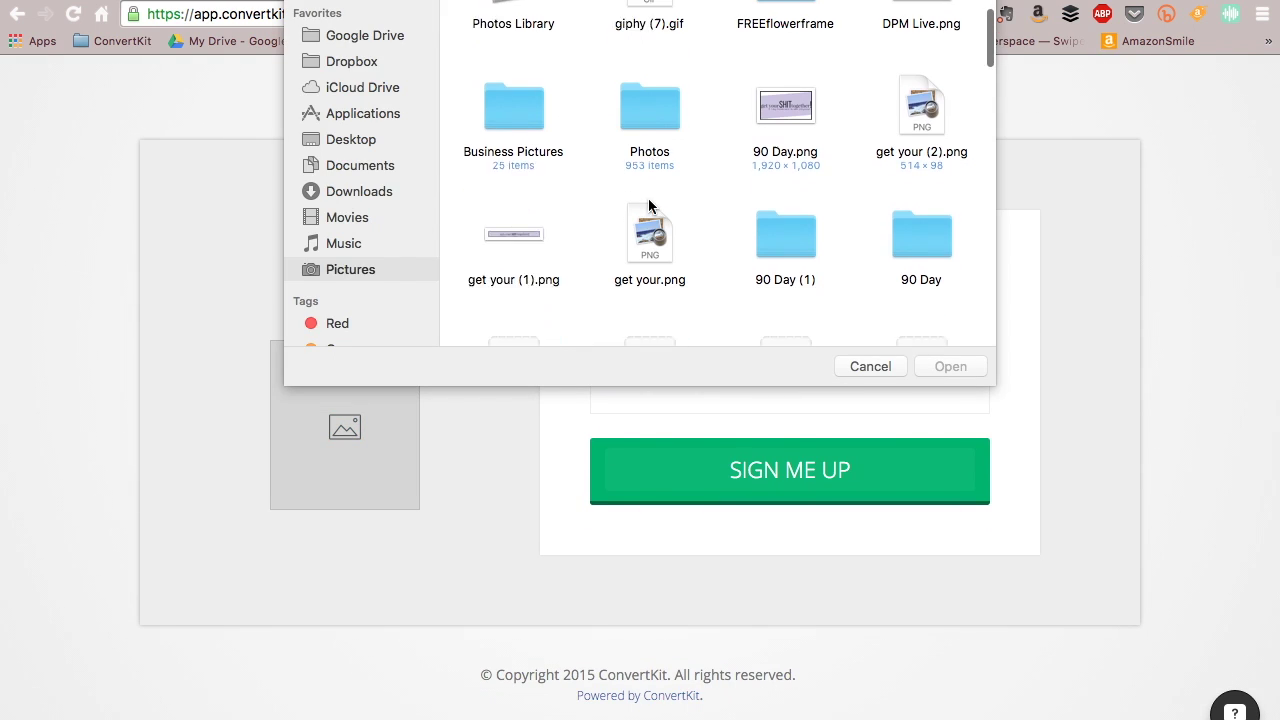
pyautogui.click(650, 174)
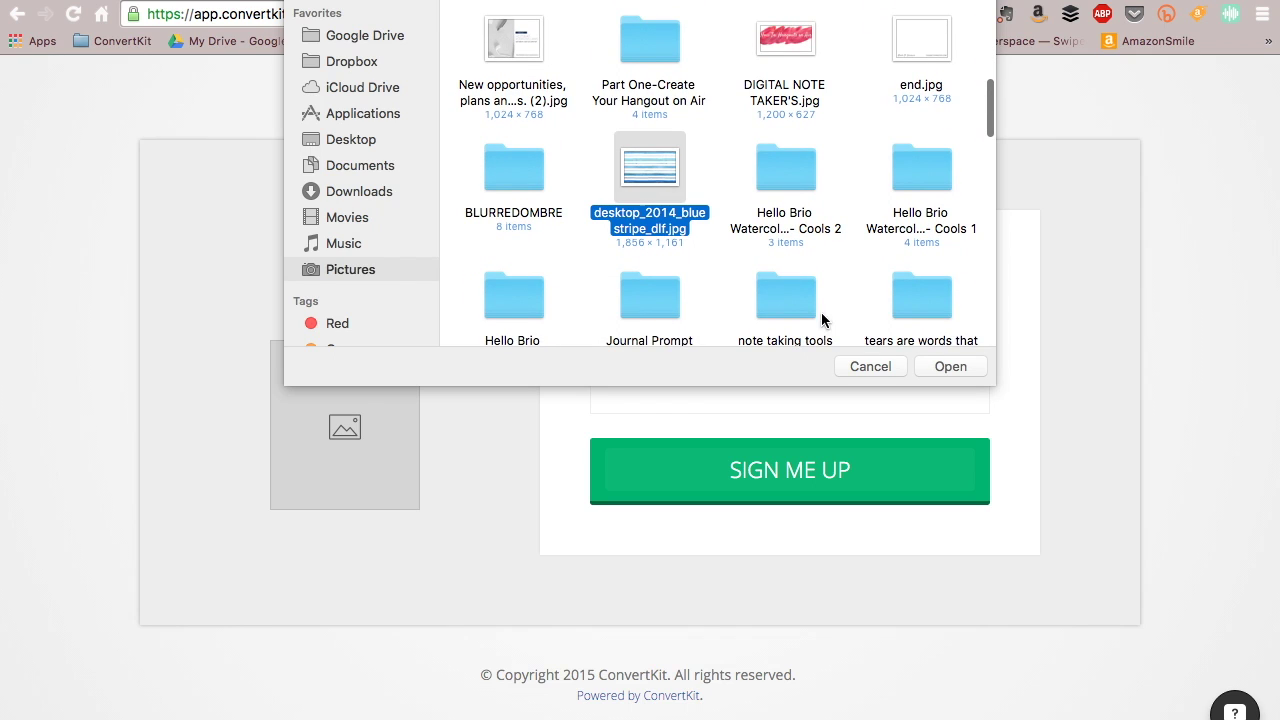
pyautogui.click(948, 366)
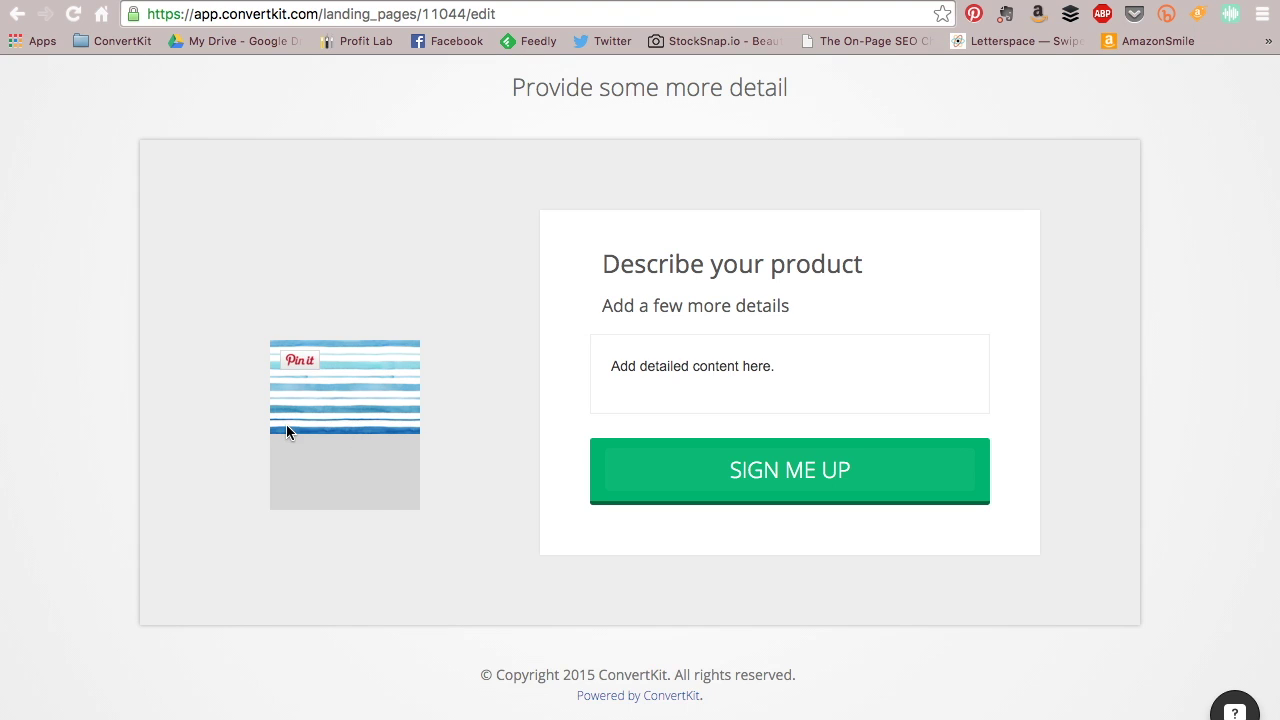
# Save the page with the uploaded striped image and preview how it looks behind the form
pyautogui.scroll(2, 544, 481)
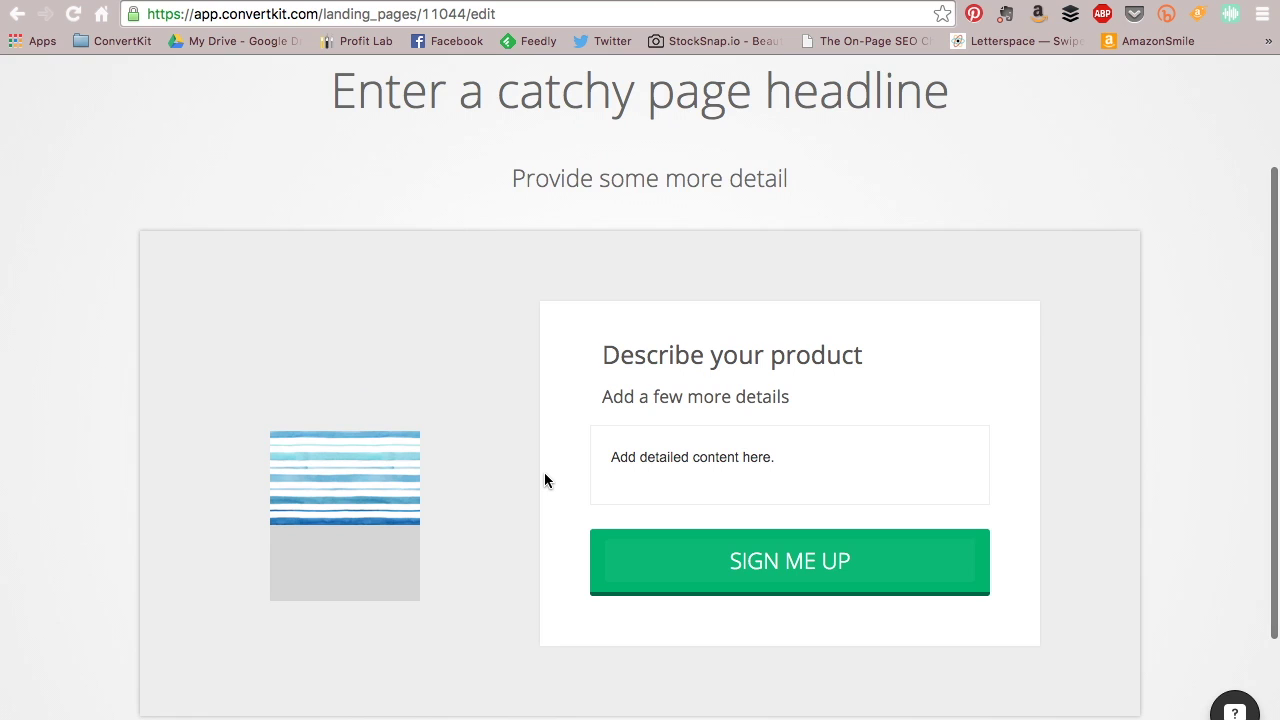
pyautogui.scroll(3, 544, 481)
pyautogui.click(1110, 152)
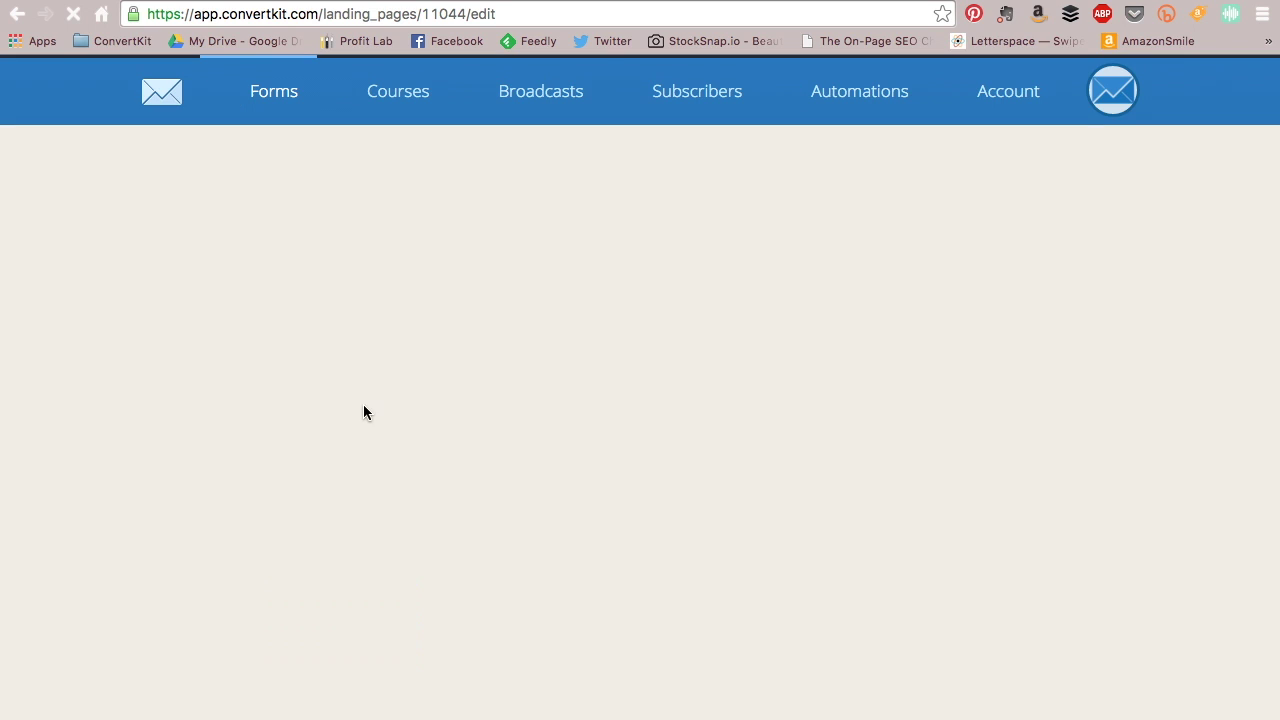
pyautogui.scroll(-3, 297, 314)
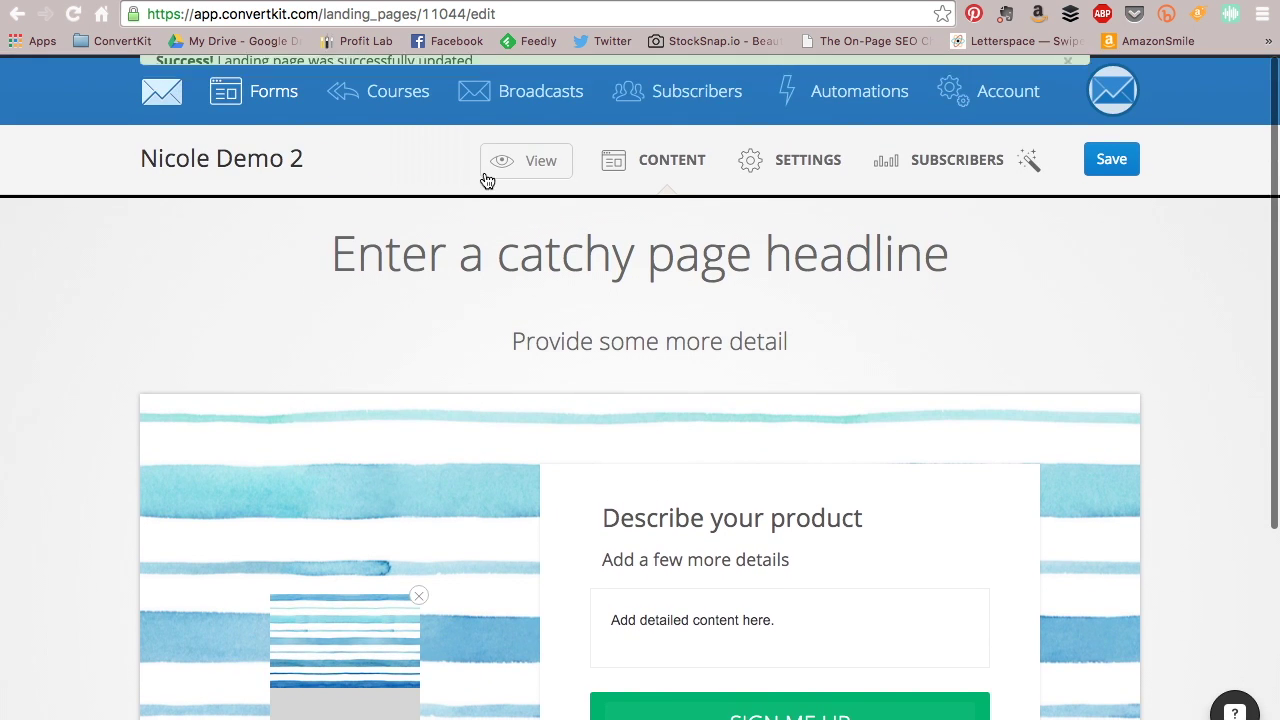
pyautogui.click(500, 172)
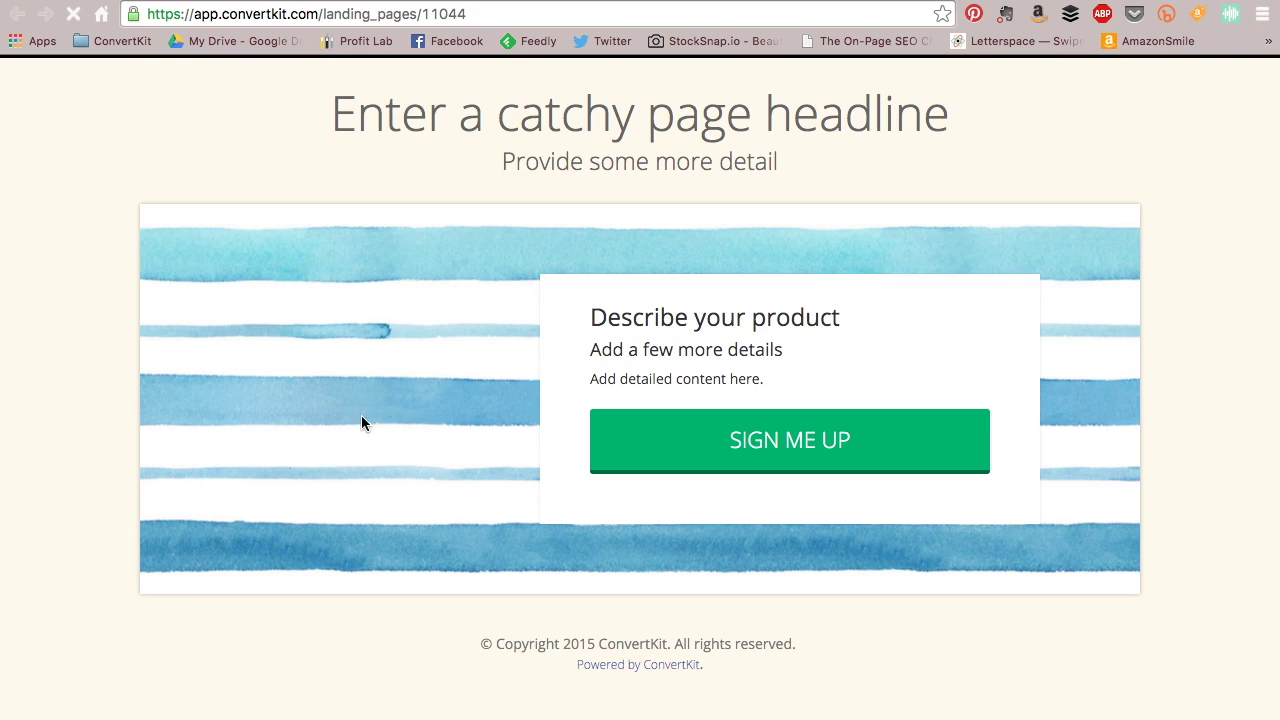
pyautogui.moveTo(440, 3)
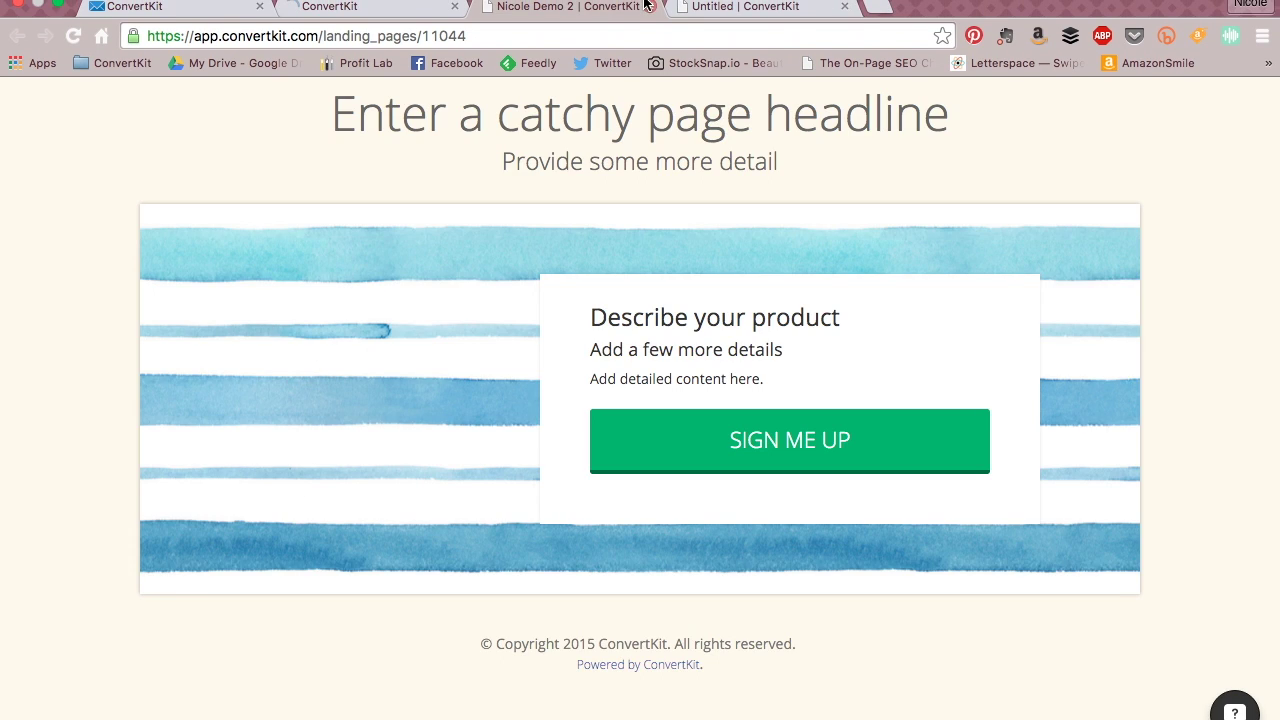
pyautogui.press('super+bracketleft')
# Set the landing page's background color to white in the style options
pyautogui.scroll(-2, 338, 391)
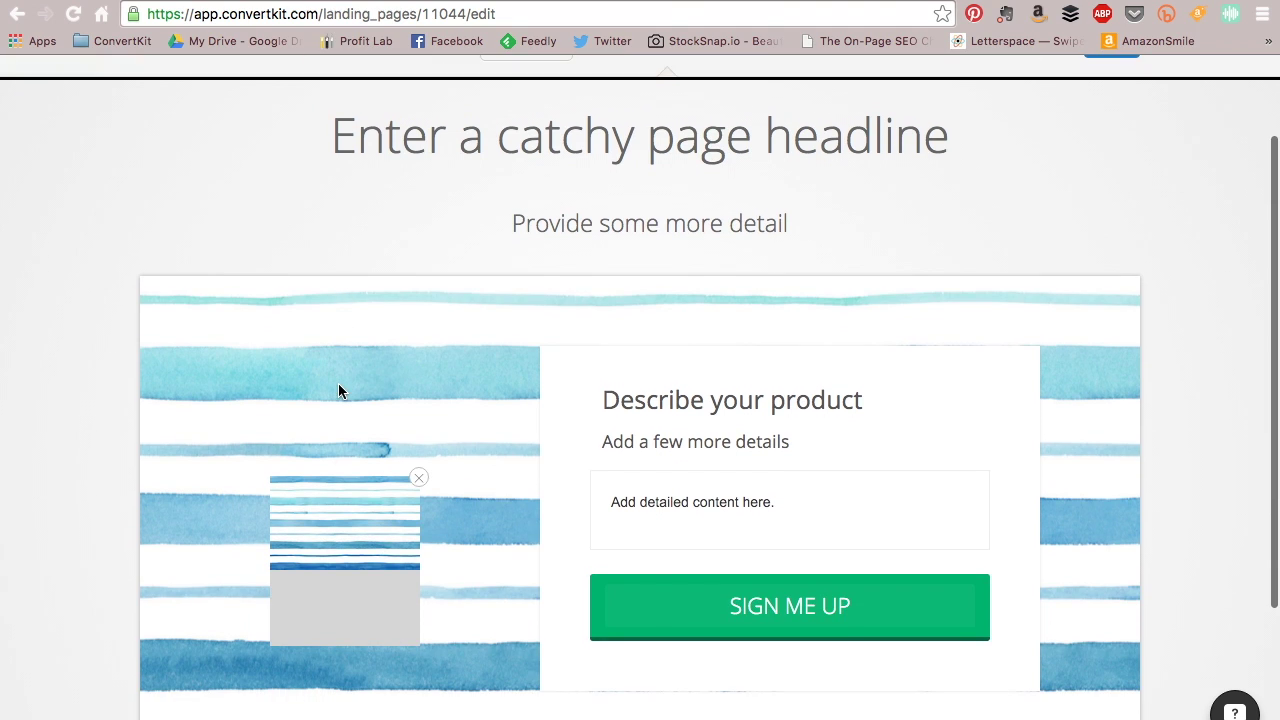
pyautogui.scroll(1, 1136, 210)
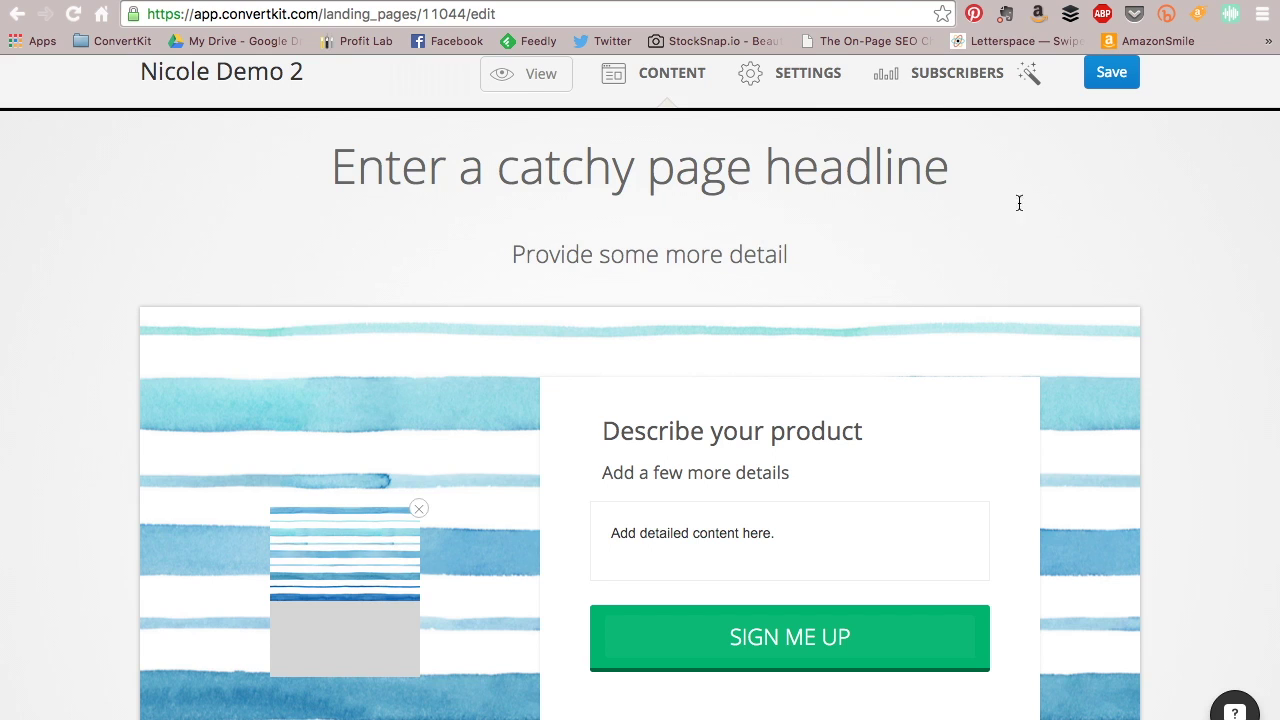
pyautogui.scroll(1, 1024, 206)
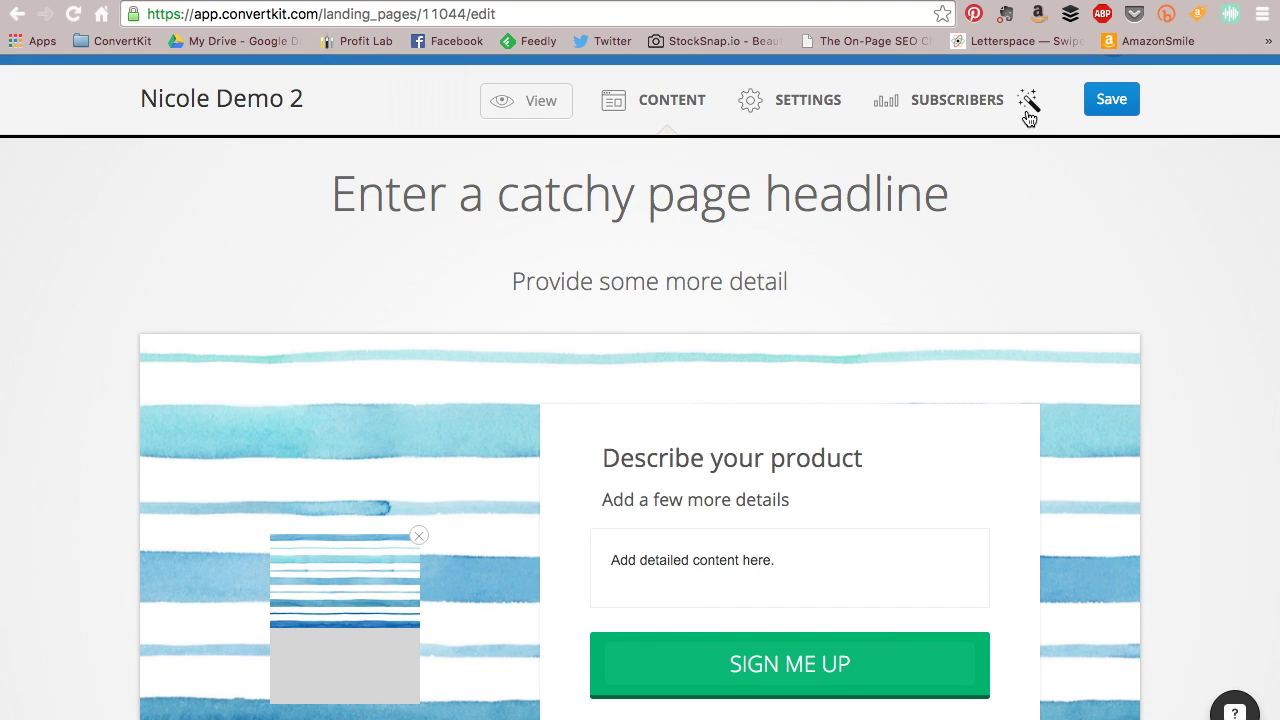
pyautogui.click(1029, 118)
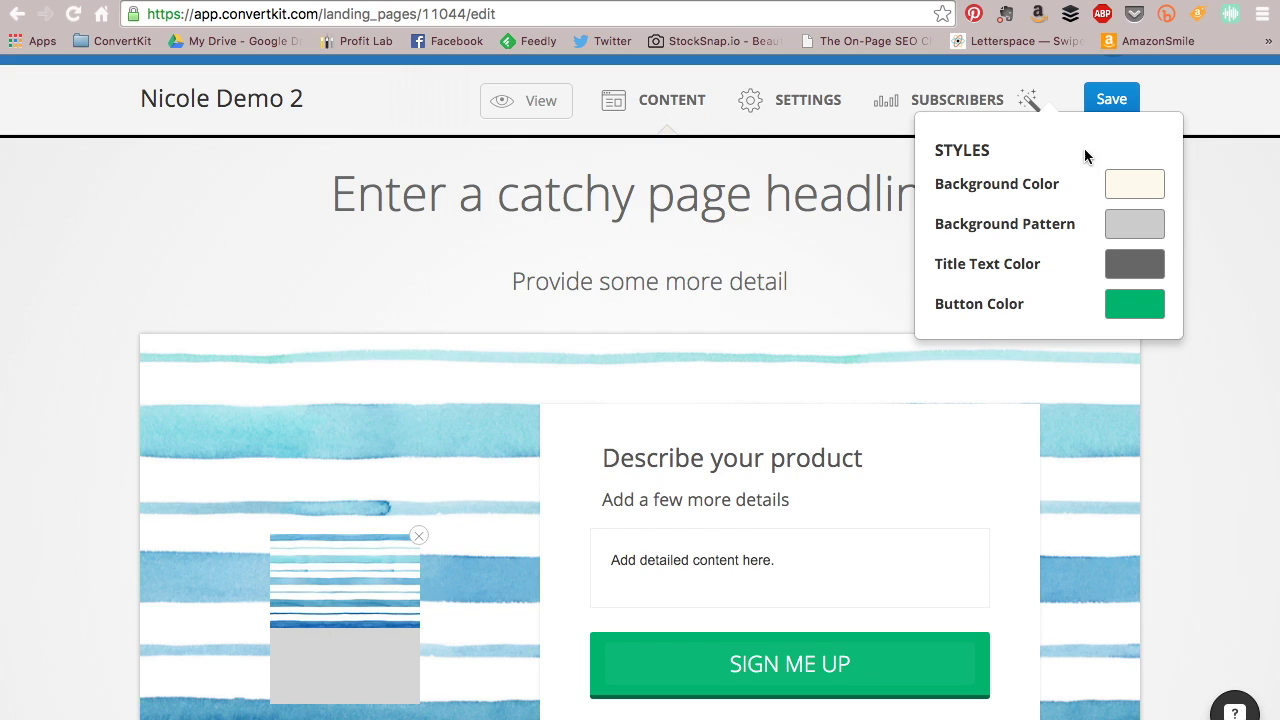
pyautogui.click(1126, 176)
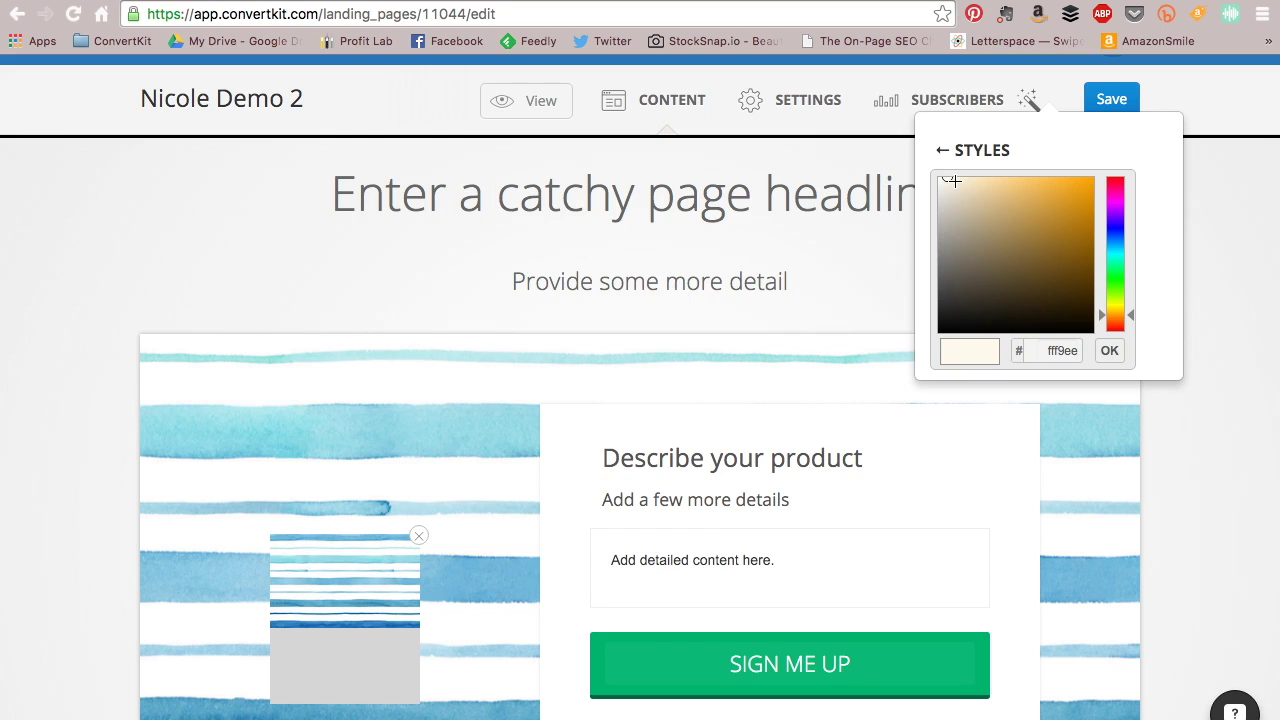
pyautogui.moveTo(949, 179); pyautogui.dragTo(934, 171)
pyautogui.click(1108, 351)
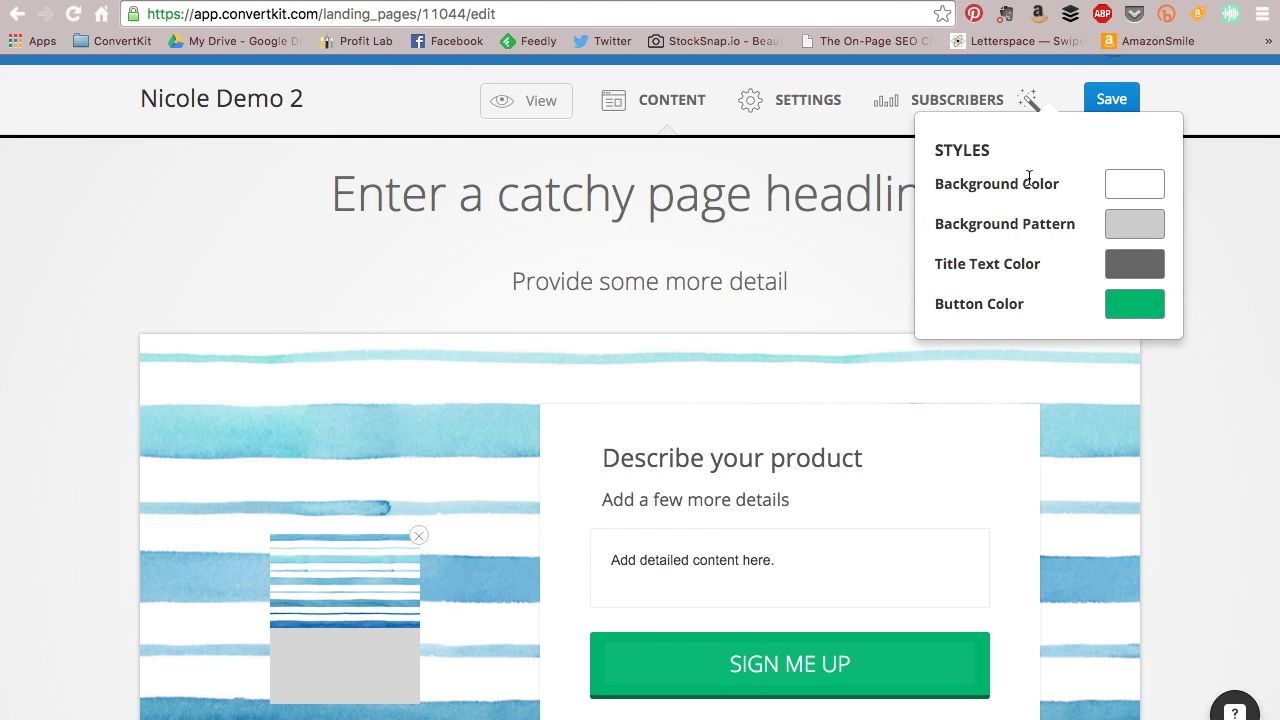
# Browse the available background patterns and set the page to No pattern
pyautogui.click(1128, 233)
pyautogui.scroll(-10, 957, 474)
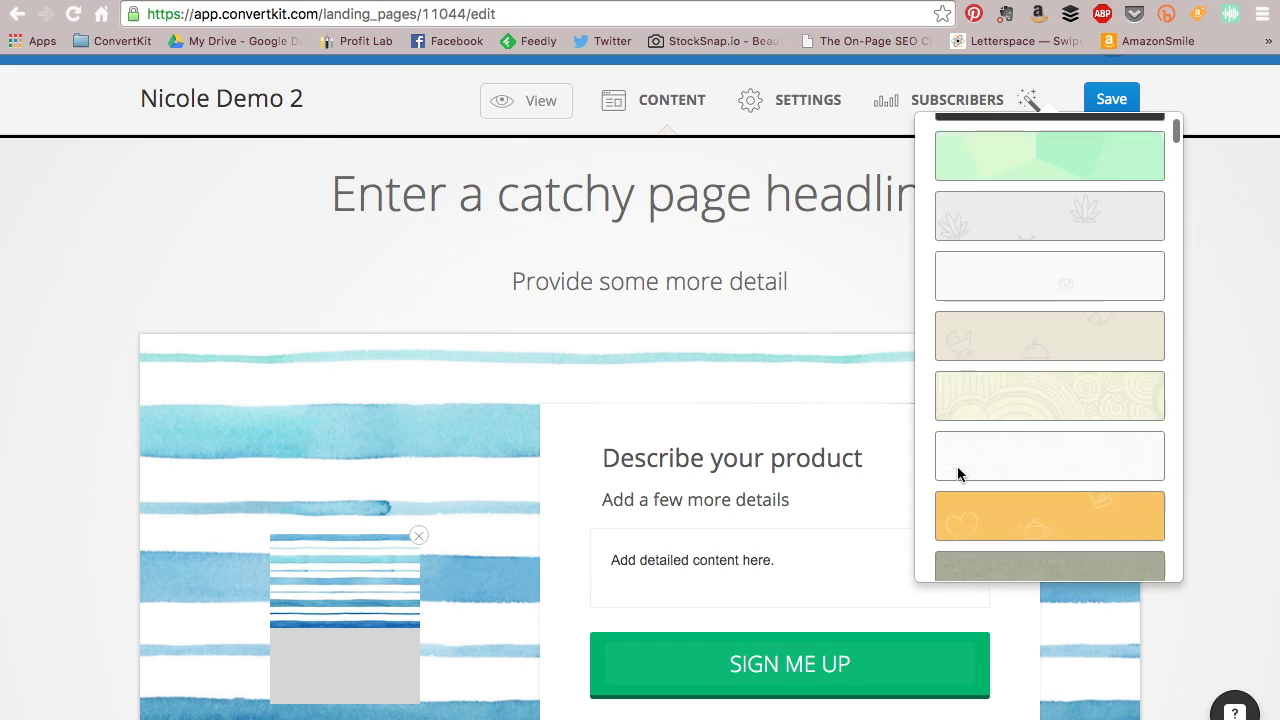
pyautogui.scroll(15, 957, 468)
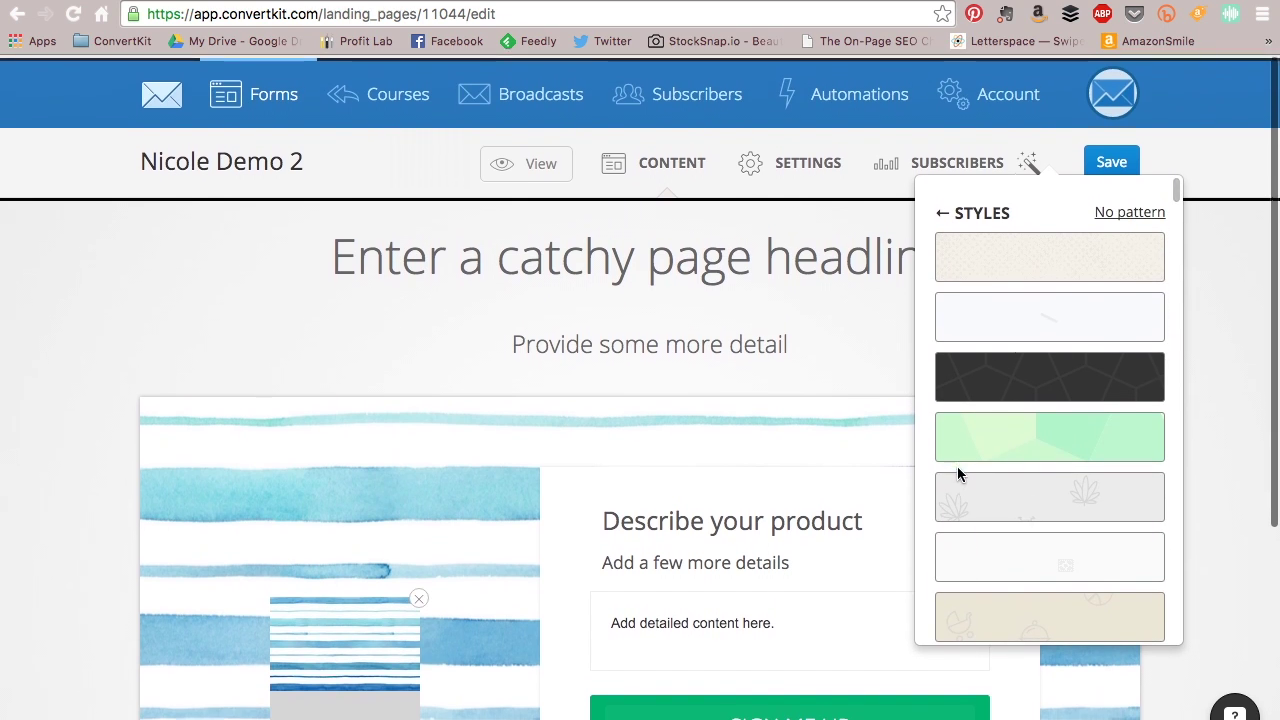
pyautogui.click(1125, 212)
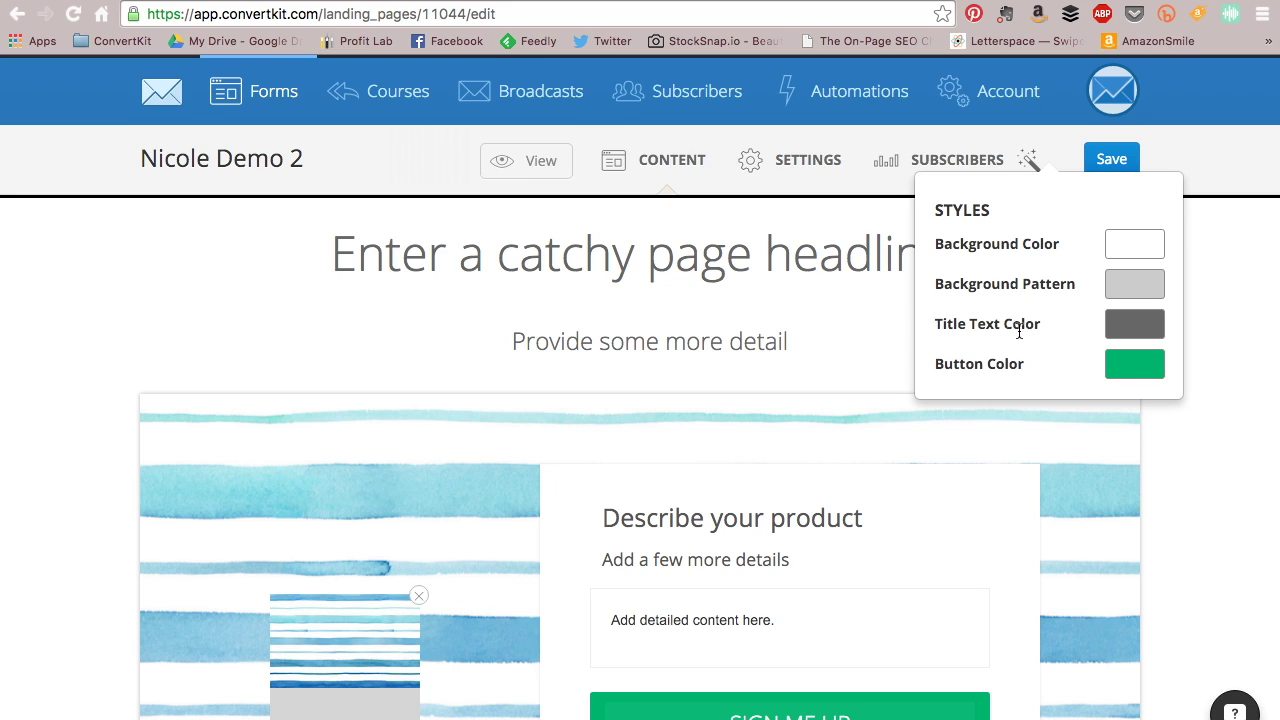
# Set the landing page's button color to blue 0079b5 and check the recolored button on the page
pyautogui.click(1150, 374)
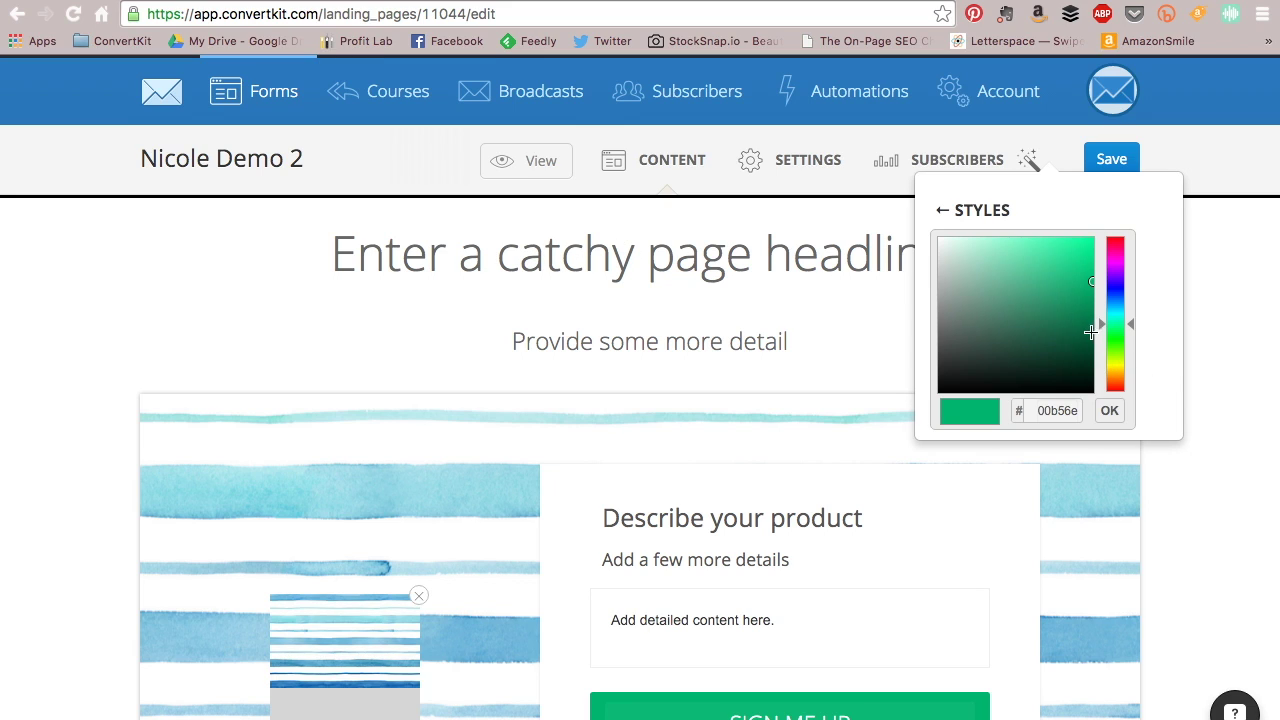
pyautogui.moveTo(1098, 323); pyautogui.dragTo(1096, 309)
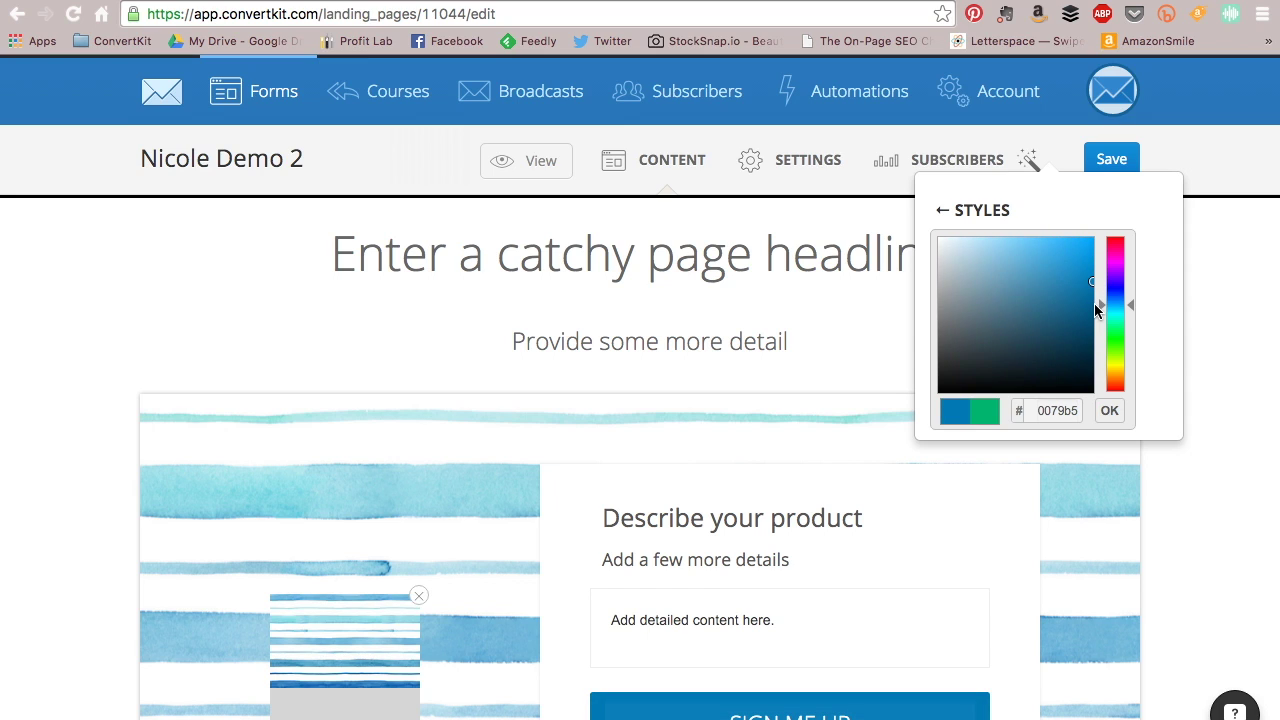
pyautogui.click(1110, 411)
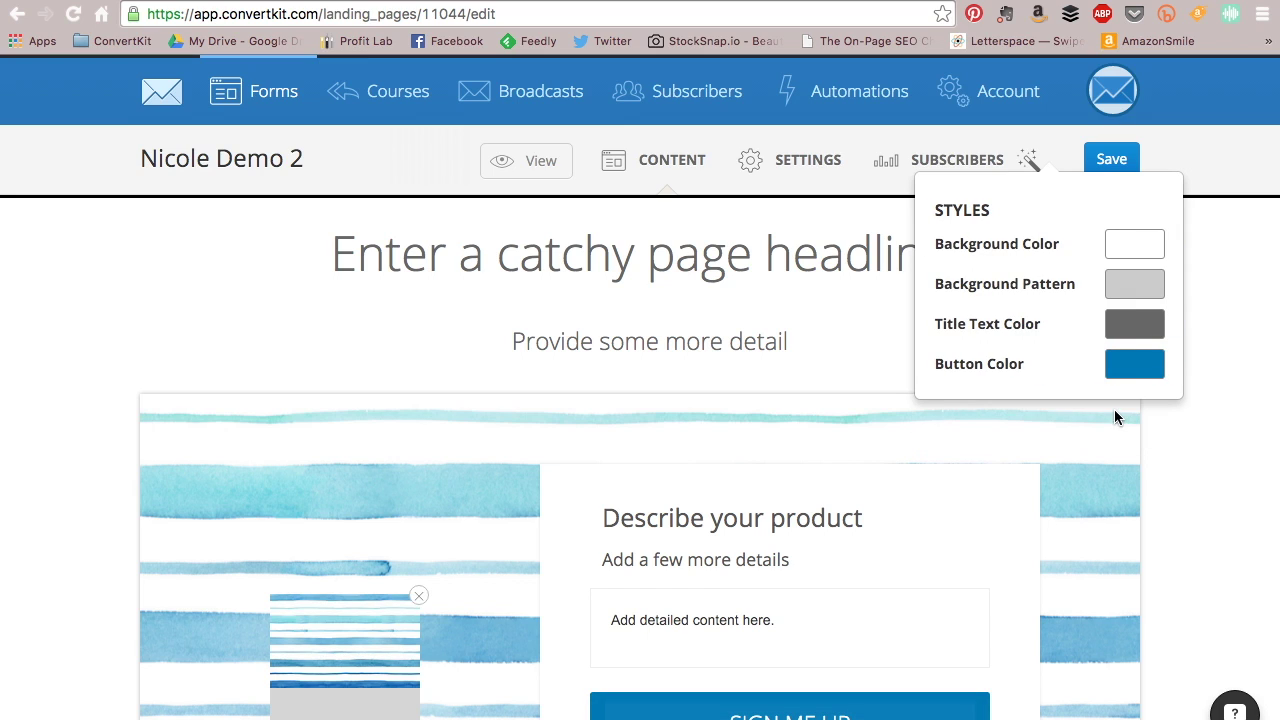
pyautogui.click(1186, 489)
pyautogui.scroll(-5, 1077, 515)
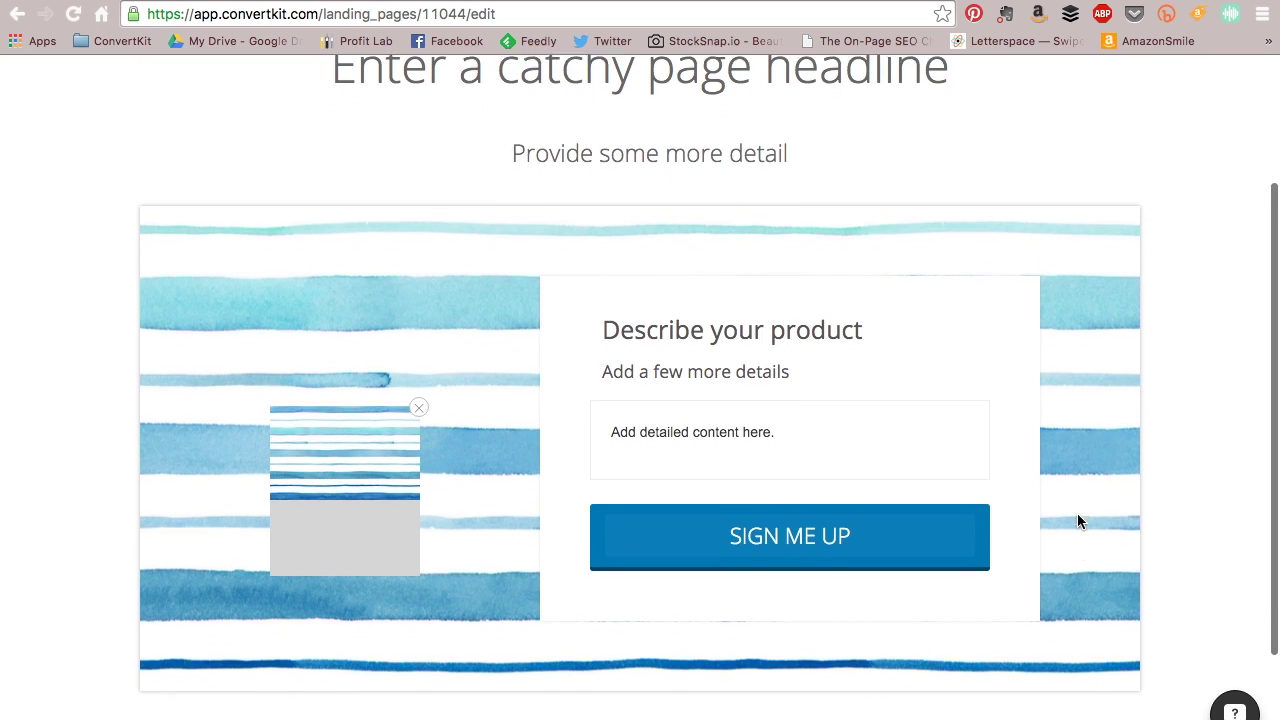
pyautogui.scroll(2, 1077, 515)
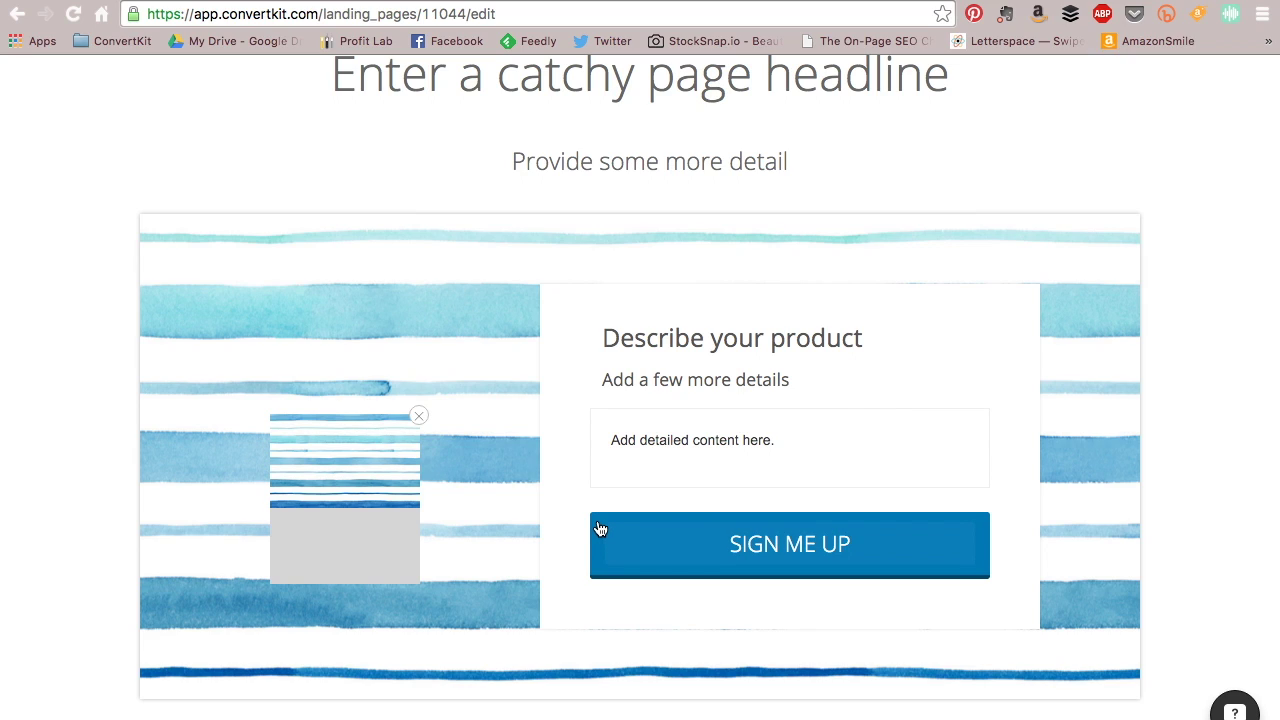
# Open the sign-up form behind the SIGN ME UP button and examine its heading and description, including the text styles and HTML source
pyautogui.click(812, 538)
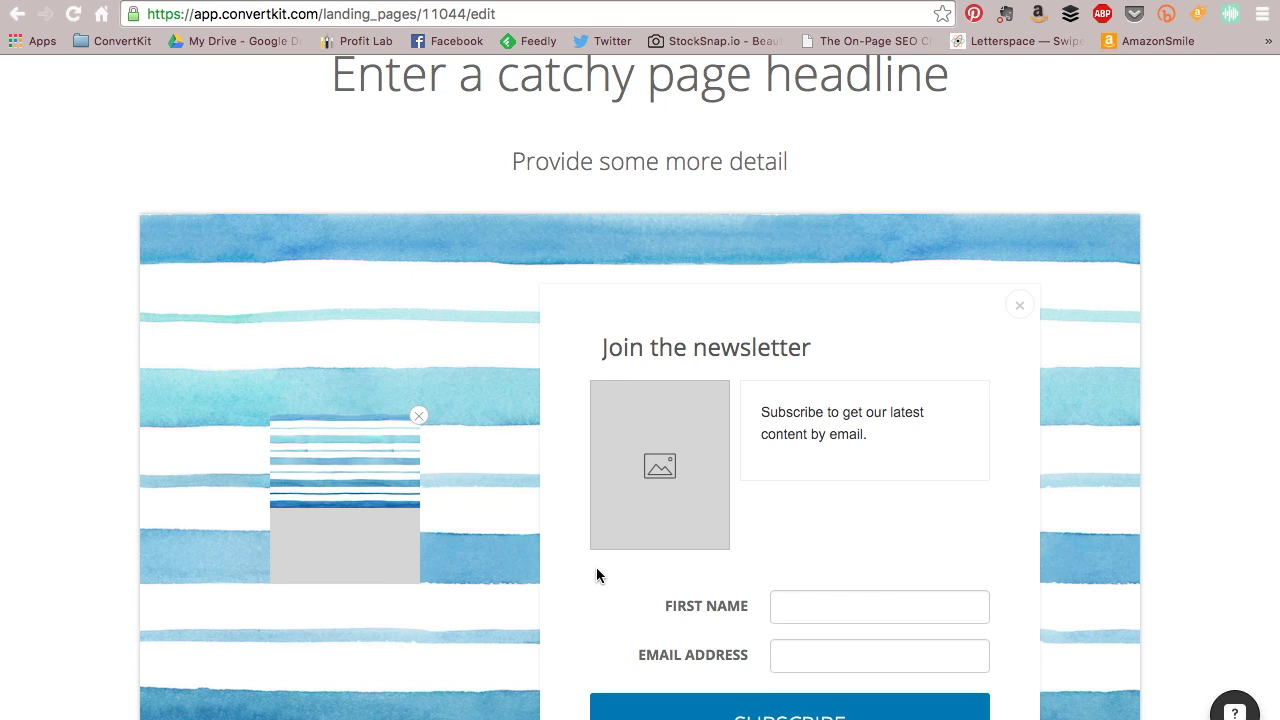
pyautogui.scroll(-1, 596, 575)
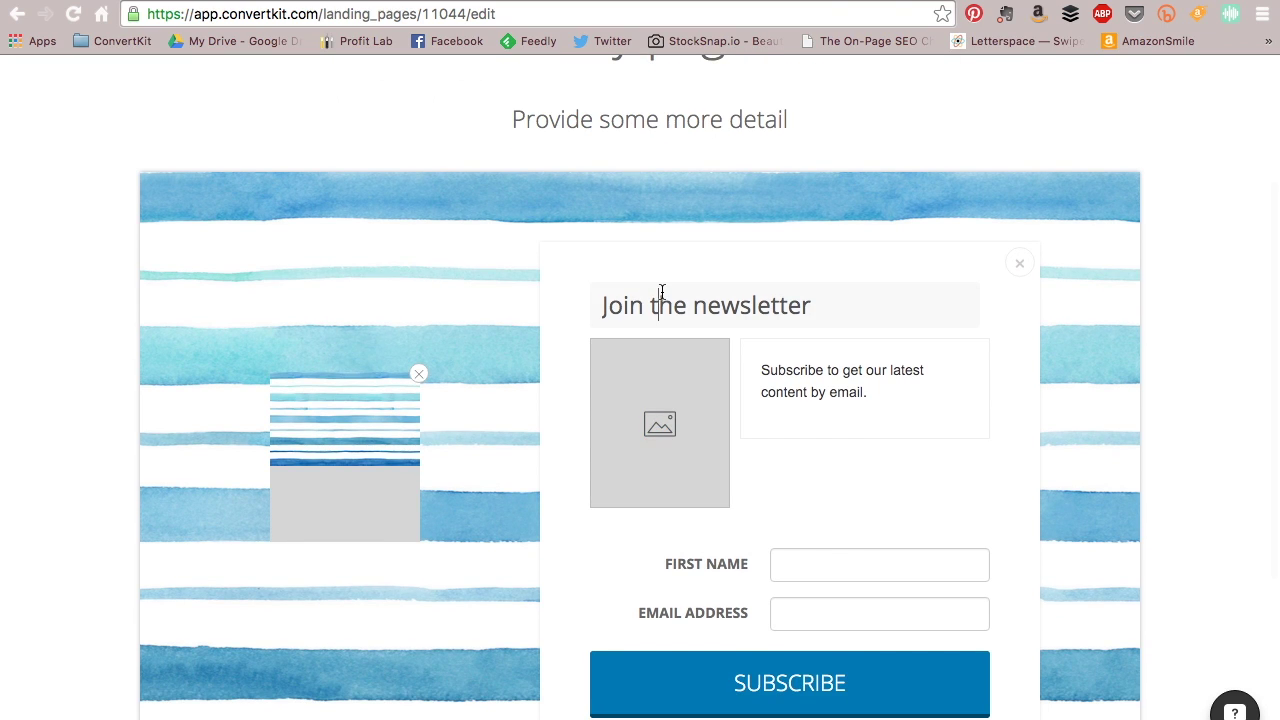
pyautogui.tripleClick(661, 291)
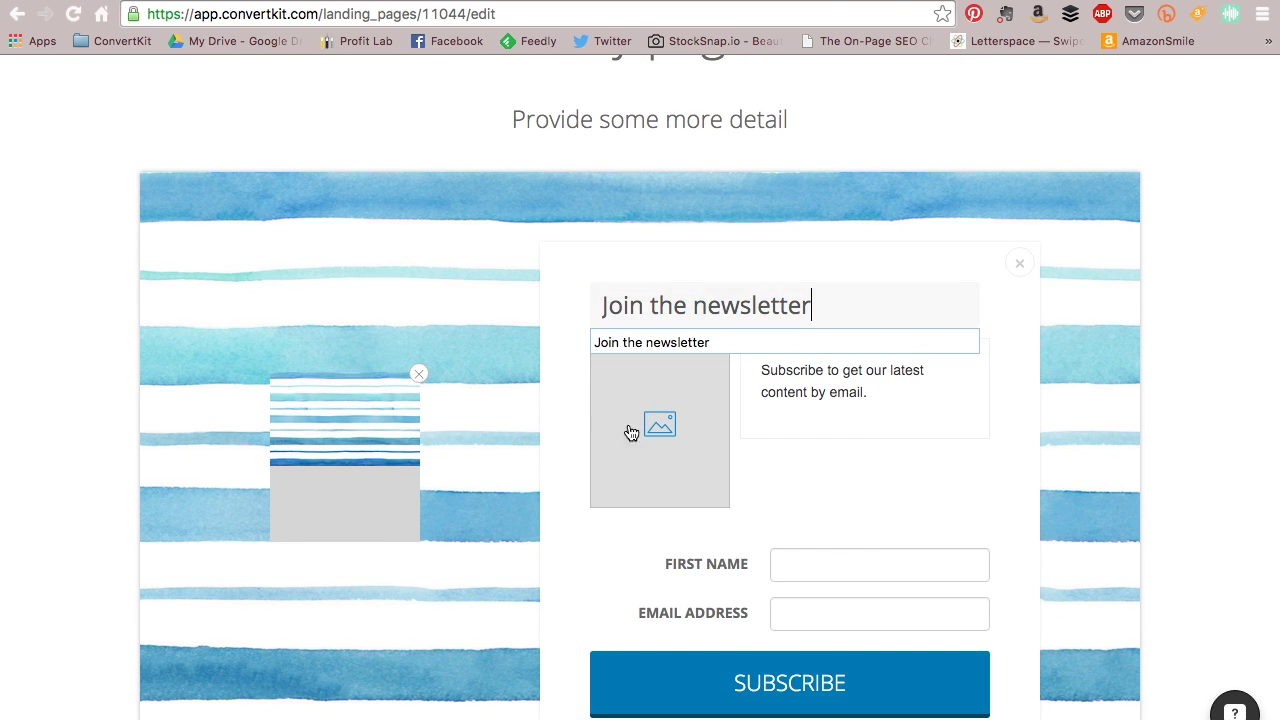
pyautogui.doubleClick(628, 305)
pyautogui.click(934, 430)
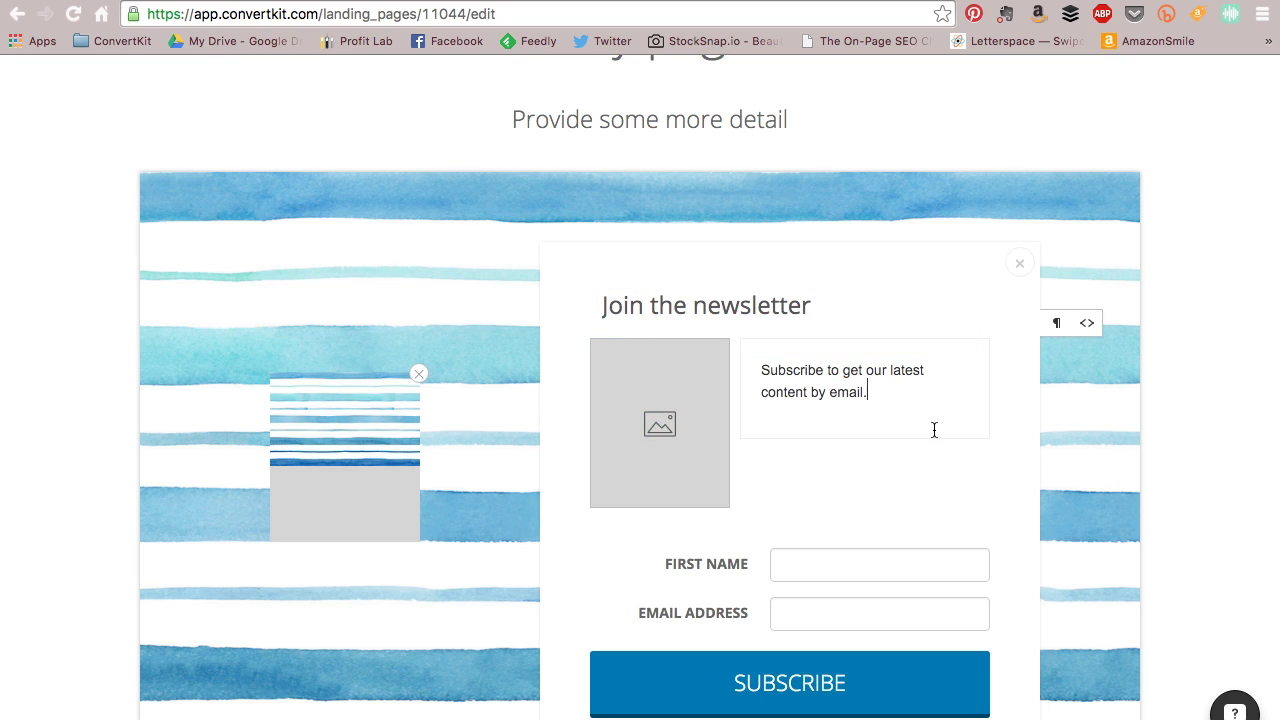
pyautogui.click(1055, 325)
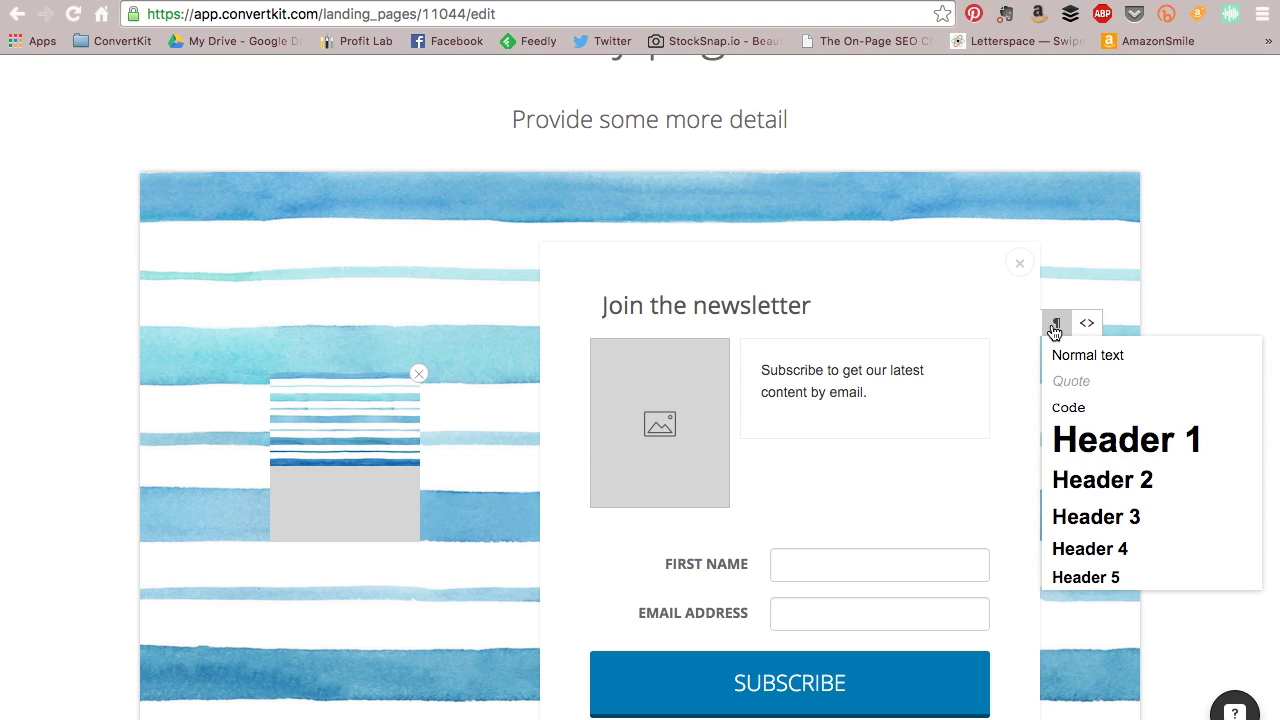
pyautogui.click(1088, 324)
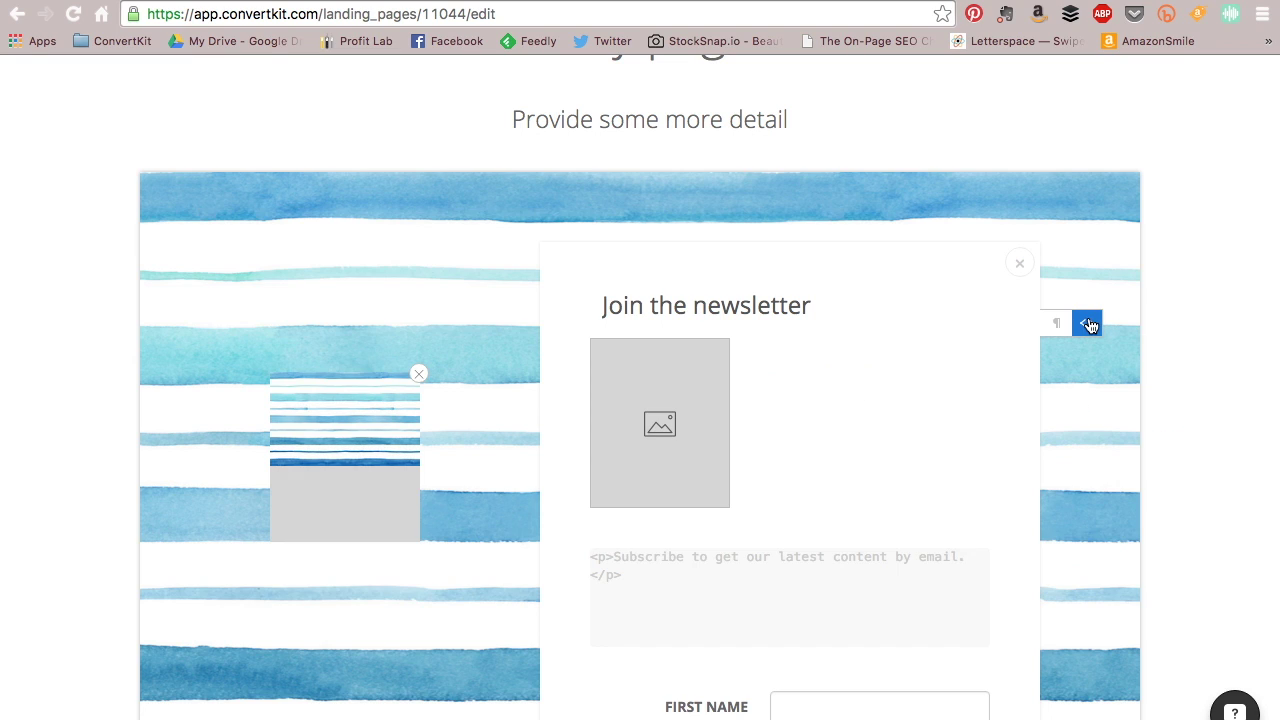
pyautogui.click(1088, 324)
# Check that the sign-up form's Subscribe button text and spam note are editable, and close the form
pyautogui.scroll(-3, 862, 477)
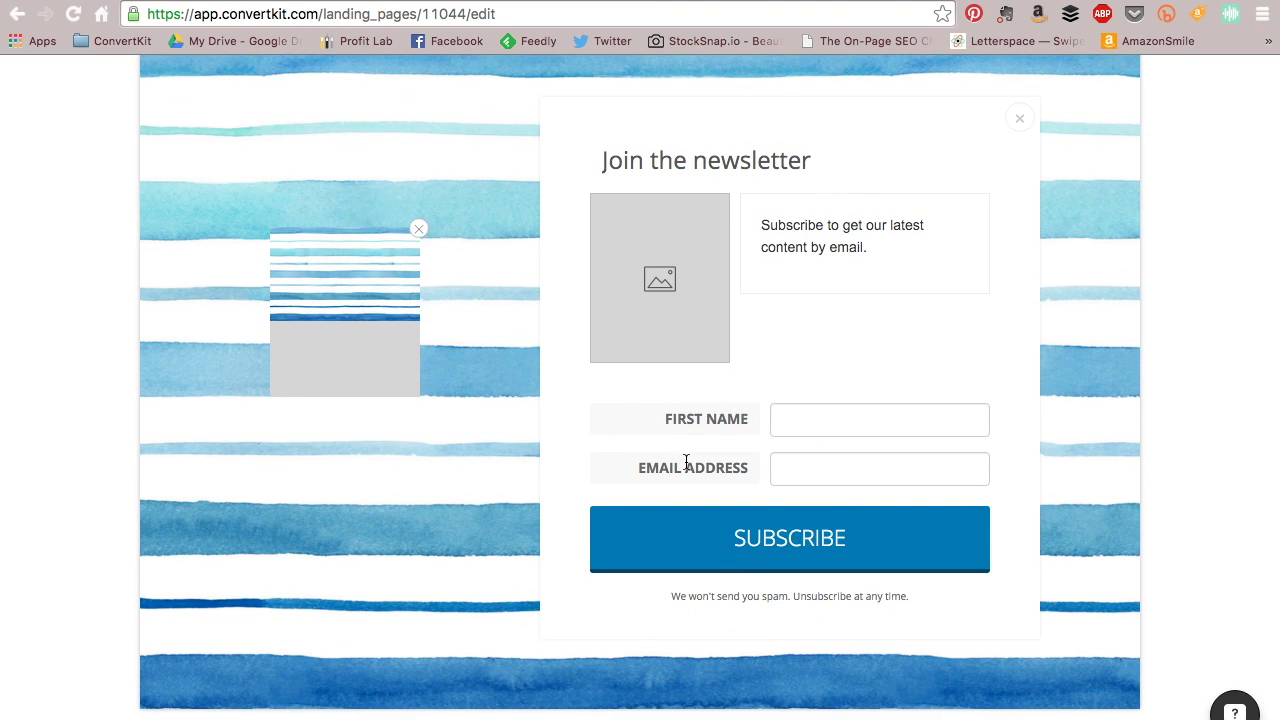
pyautogui.click(746, 538)
pyautogui.click(790, 538)
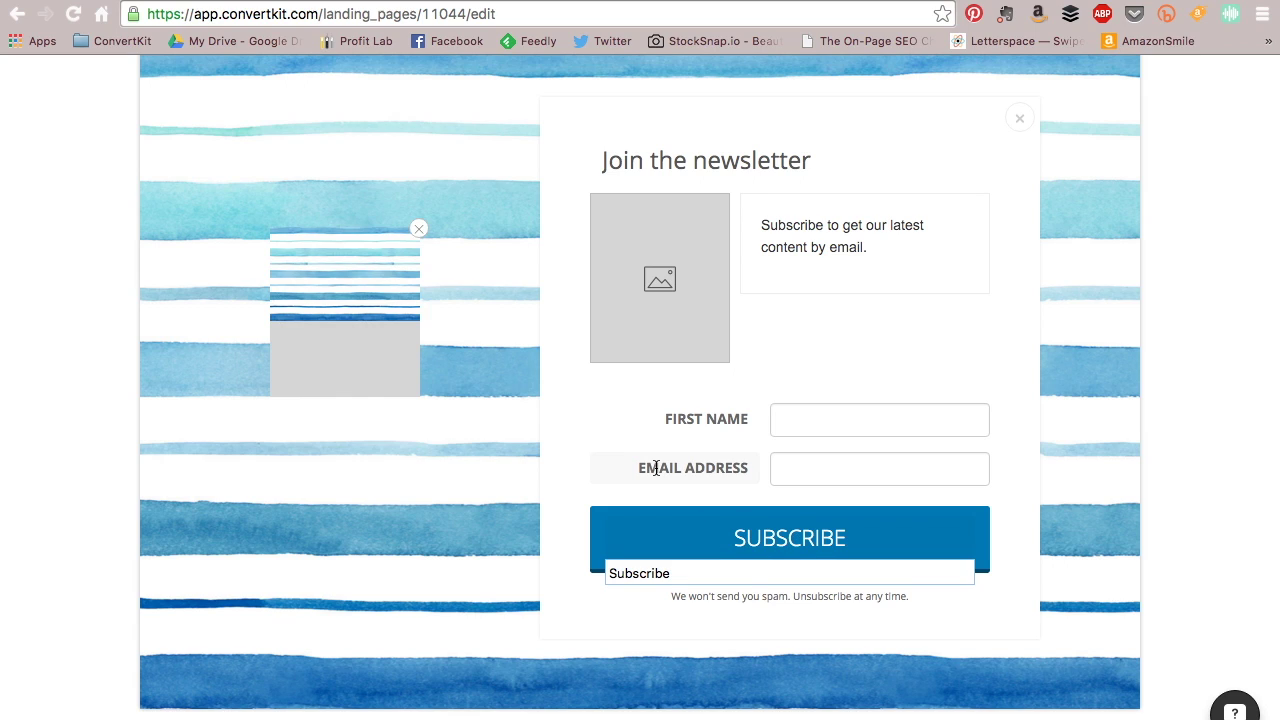
pyautogui.click(708, 598)
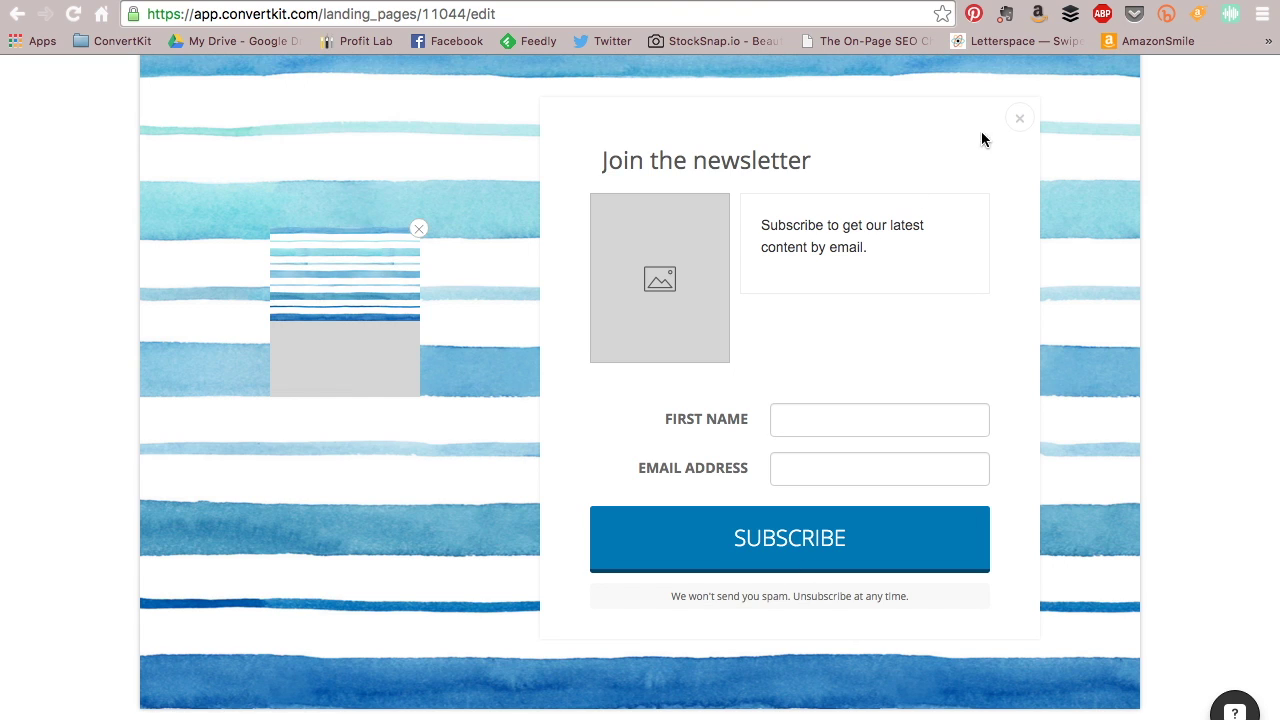
pyautogui.click(1019, 121)
pyautogui.scroll(-5, 870, 458)
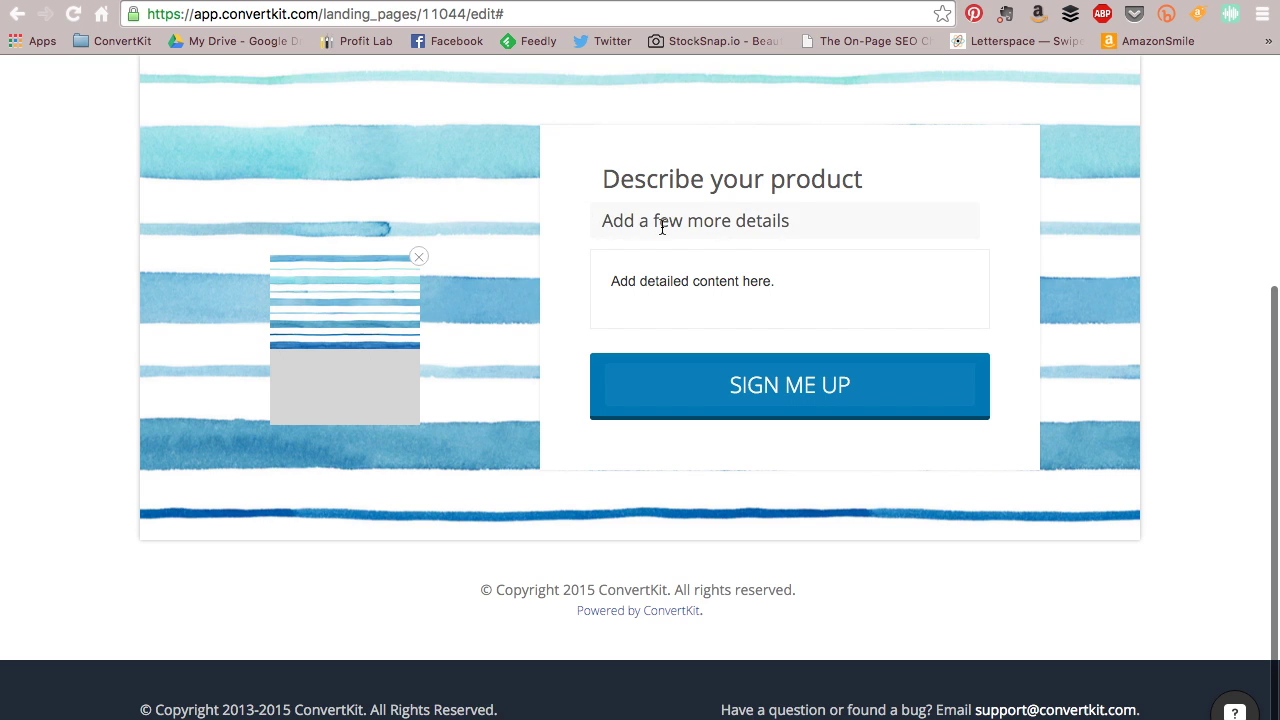
# Open the content editor of the finished webinar landing page and examine its headline, product text and sign-up form
pyautogui.scroll(4, 664, 218)
pyautogui.scroll(2, 661, 225)
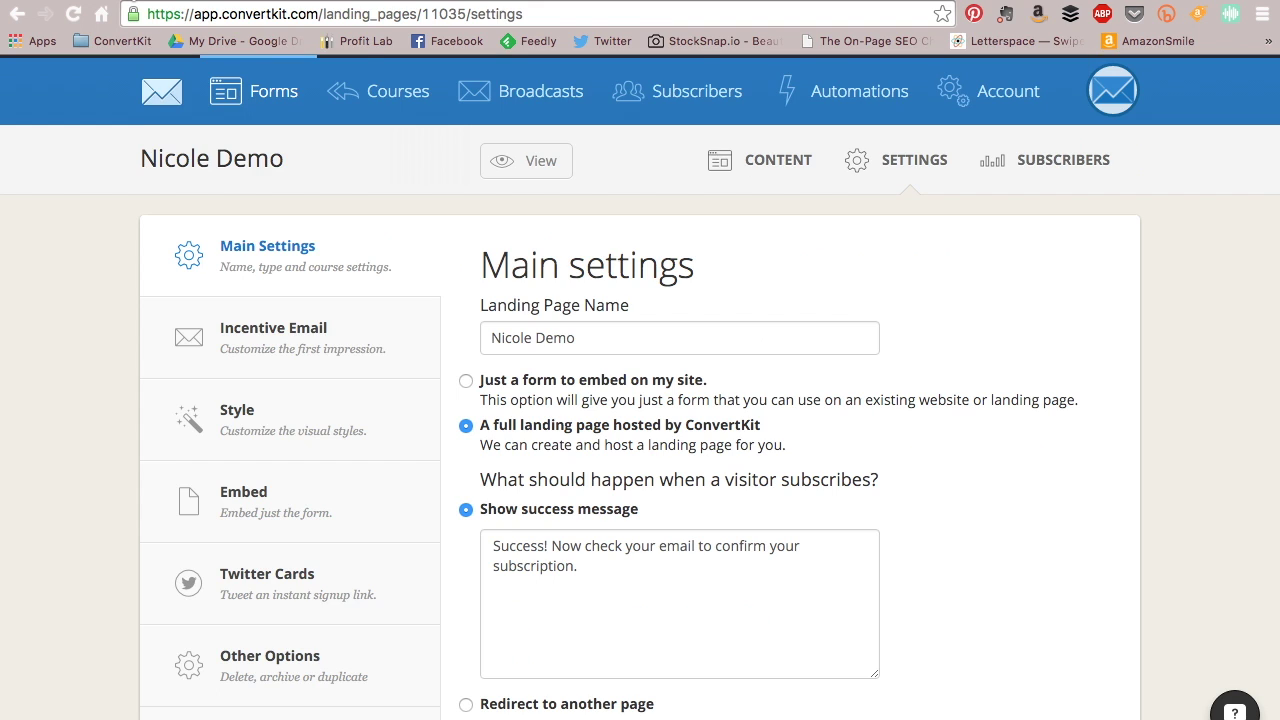
pyautogui.click(761, 173)
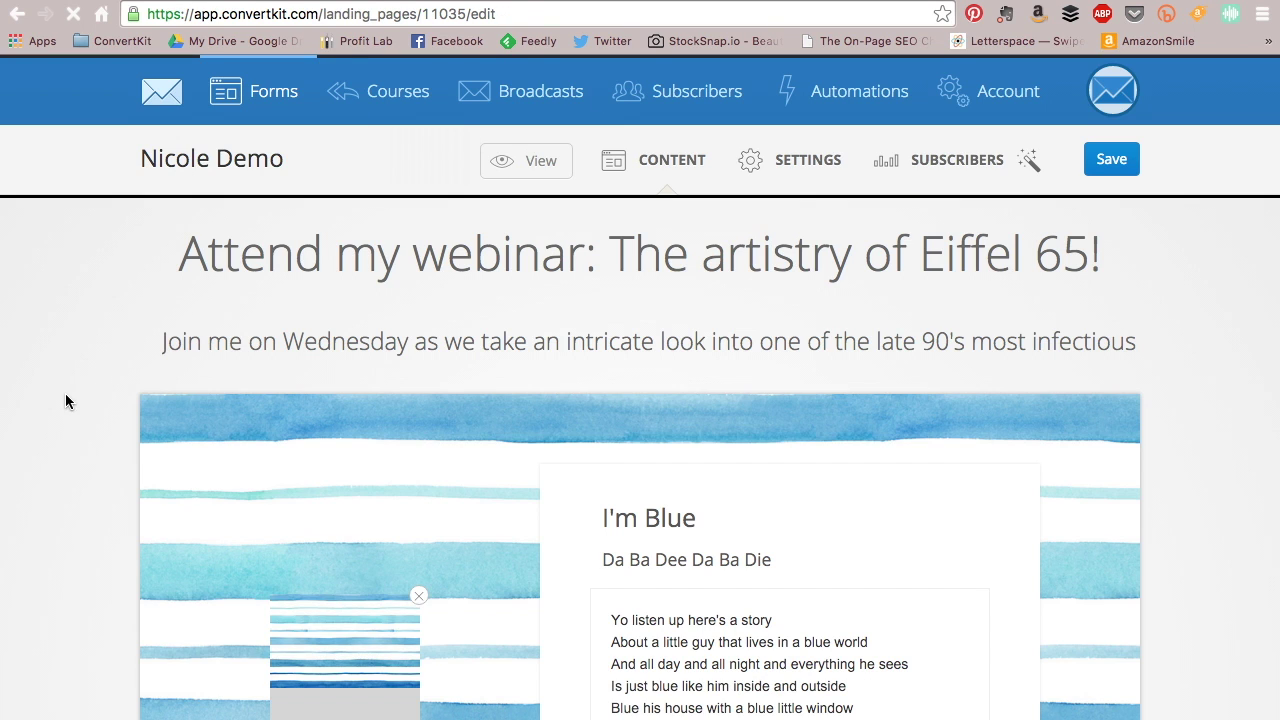
pyautogui.scroll(-1, 66, 394)
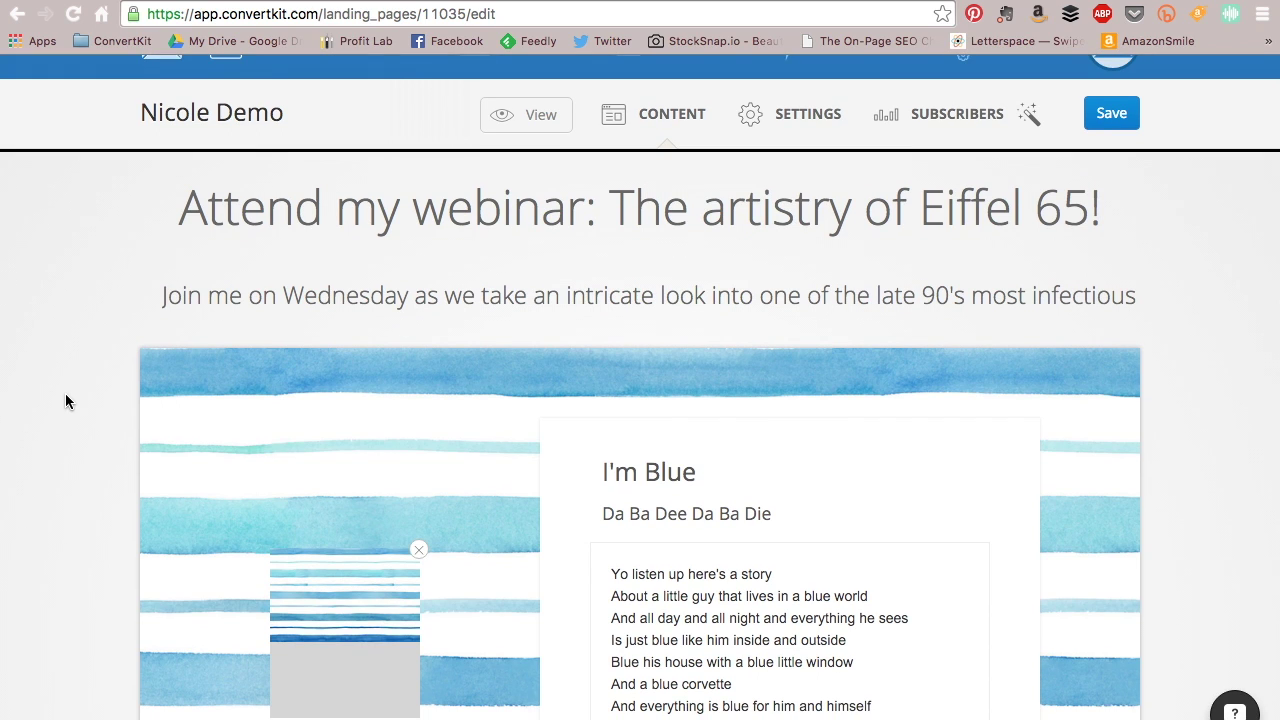
pyautogui.scroll(-3, 66, 394)
pyautogui.scroll(1, 66, 400)
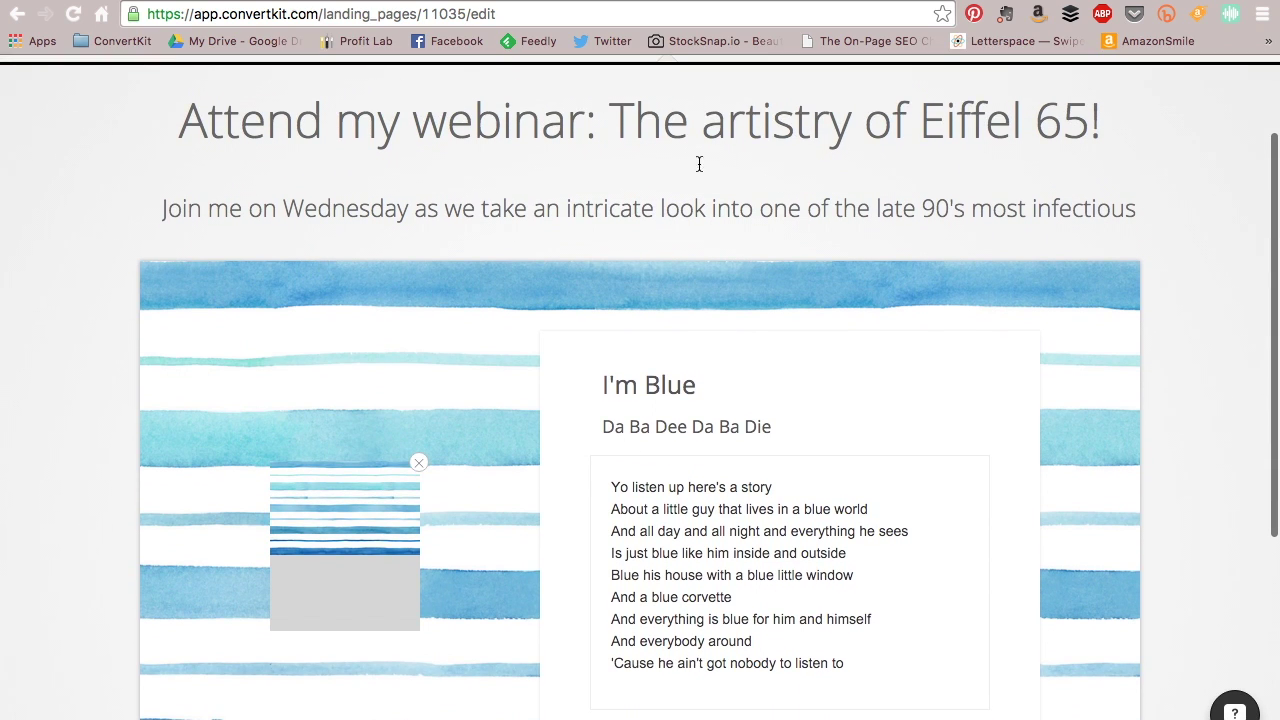
pyautogui.scroll(-3, 107, 275)
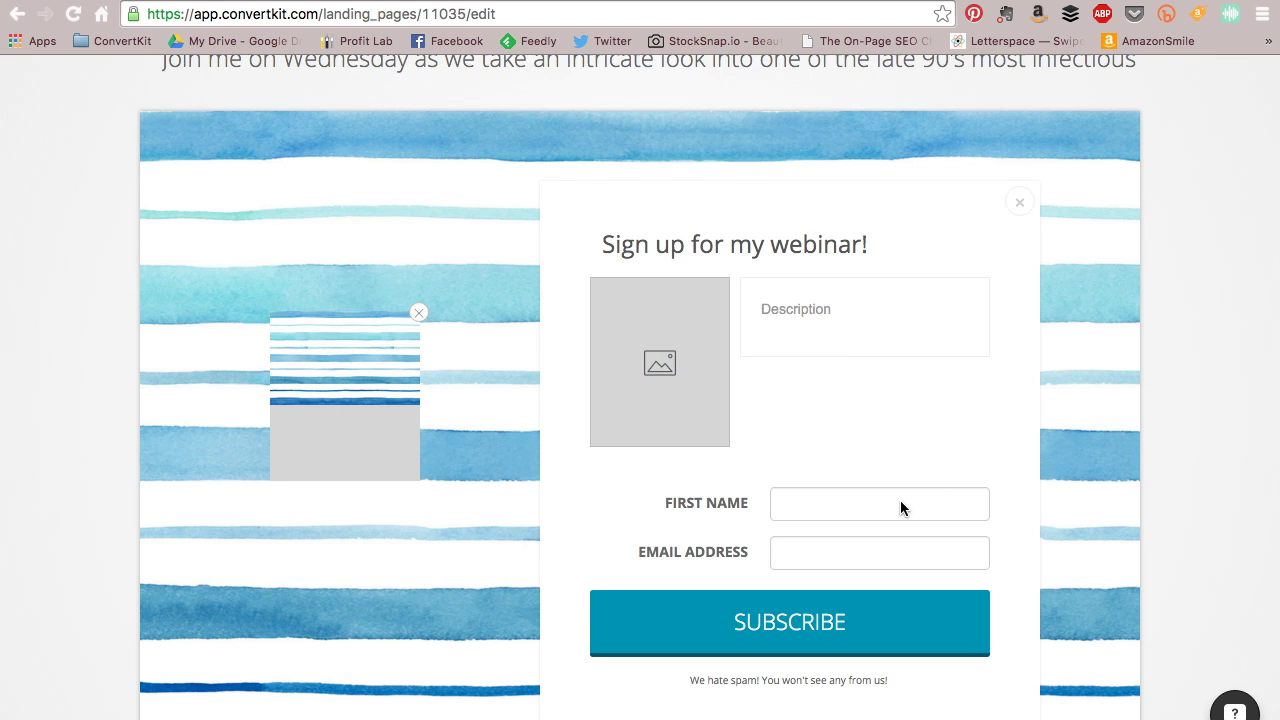
pyautogui.scroll(-4, 900, 508)
pyautogui.scroll(8, 794, 374)
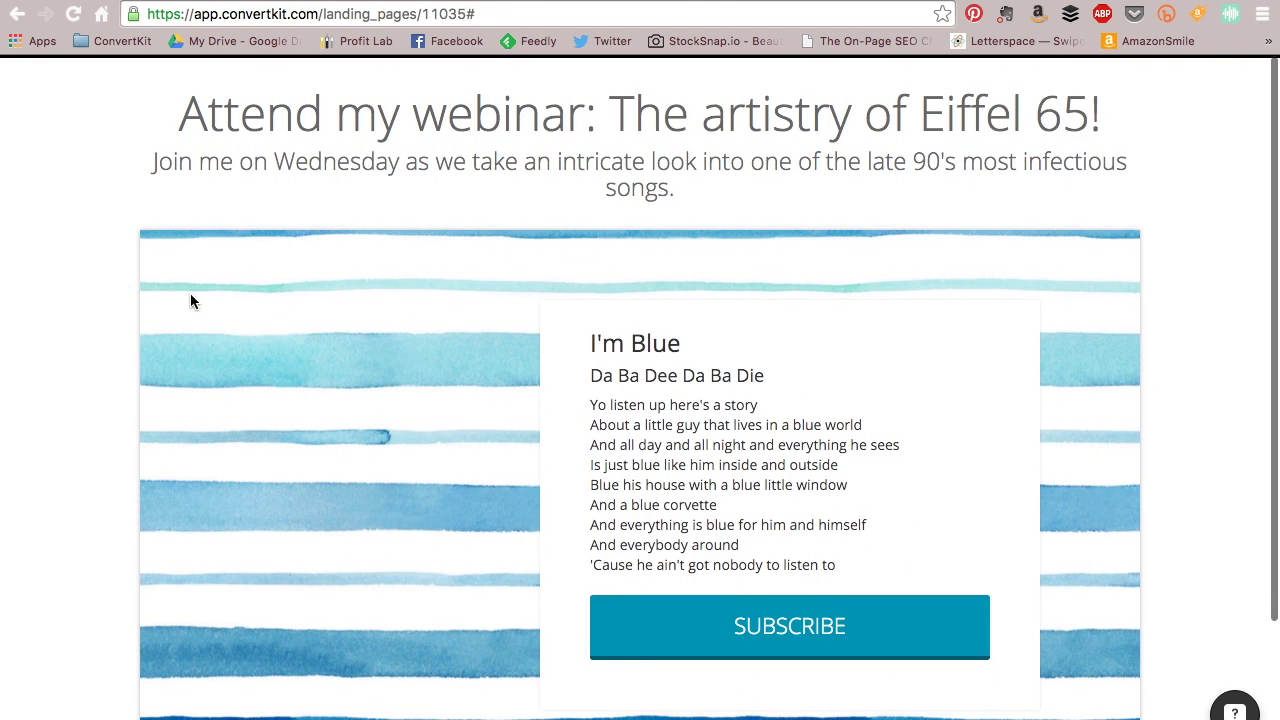
# Preview the finished webinar page by opening and closing its sign-up form, and return to the draft landing page's editor
pyautogui.click(661, 606)
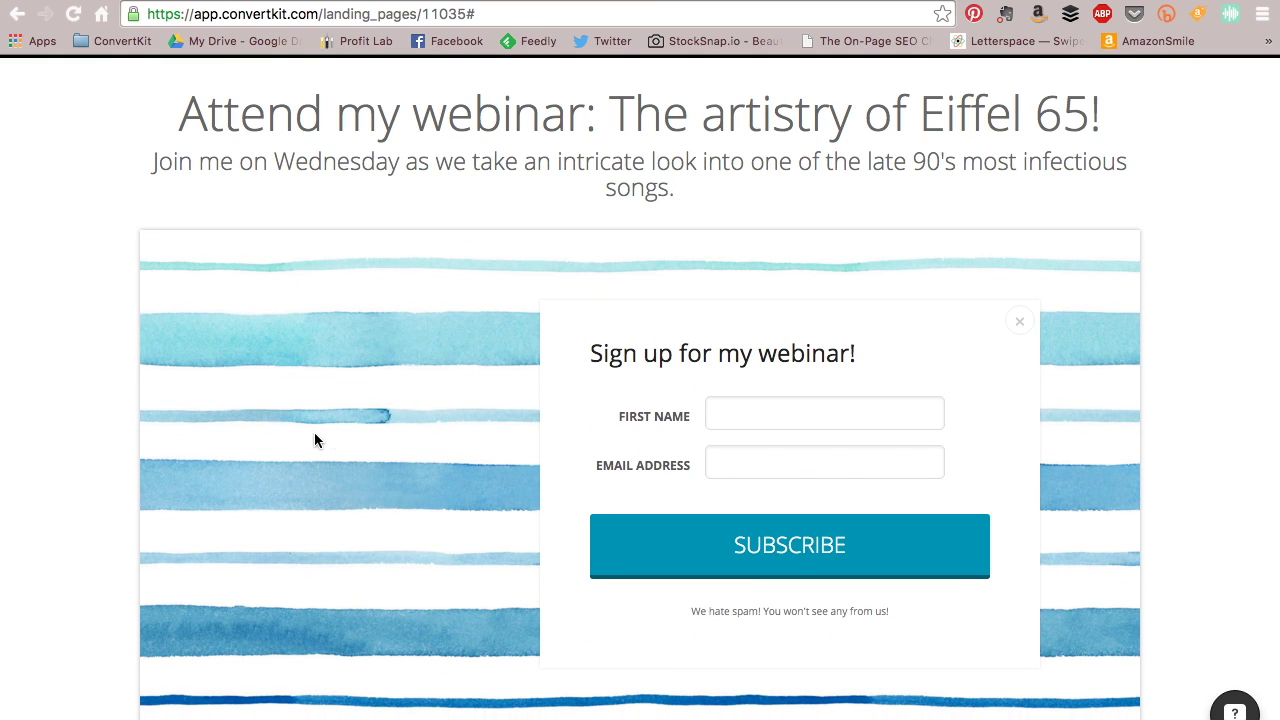
pyautogui.click(1022, 324)
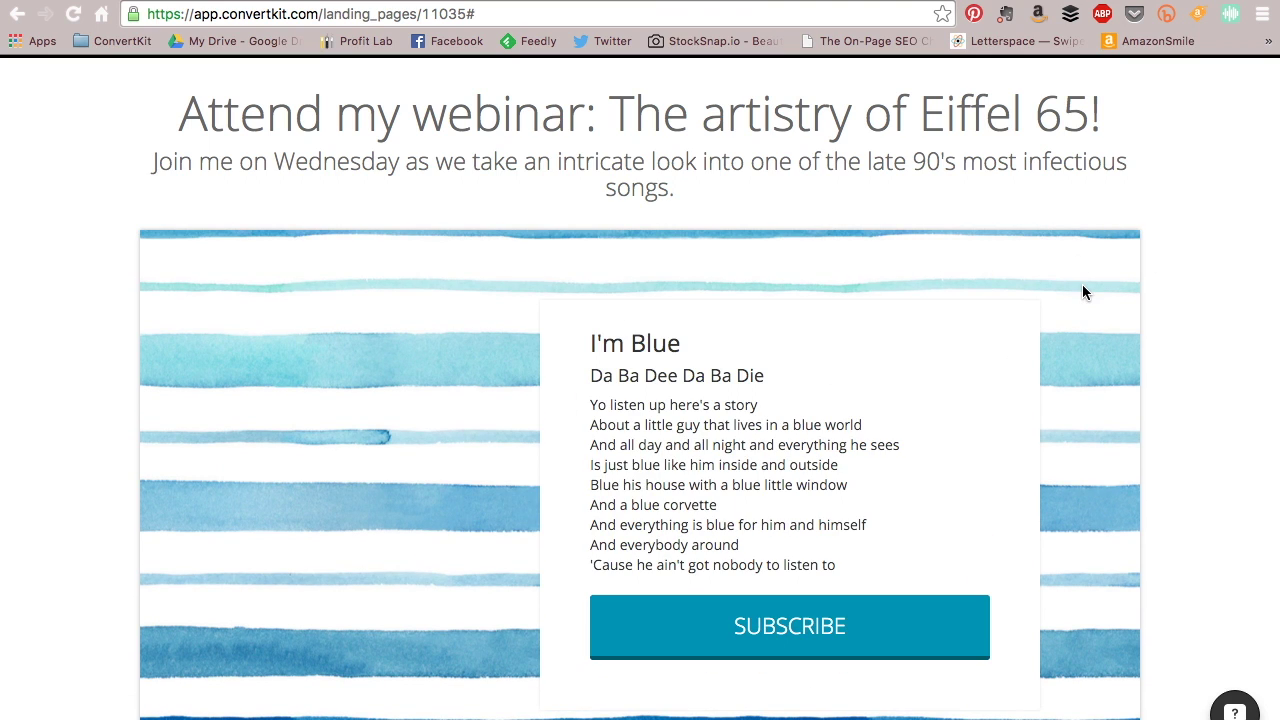
pyautogui.scroll(-3, 1082, 288)
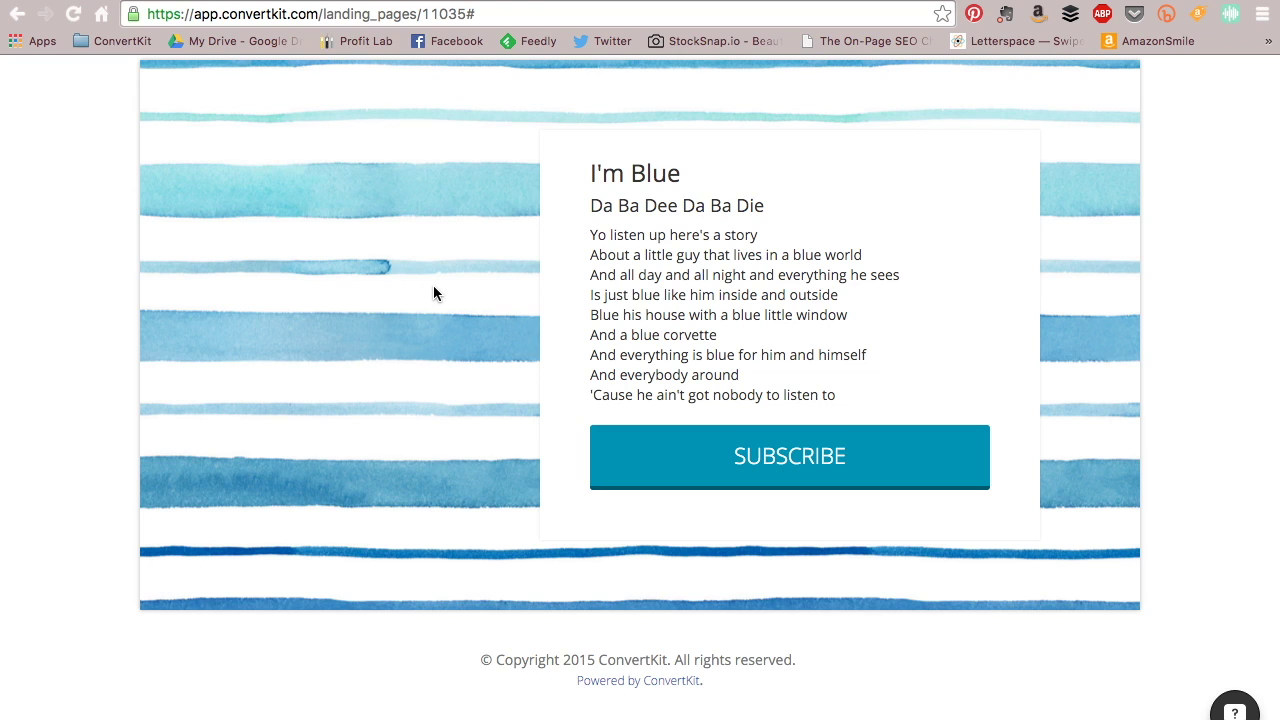
pyautogui.scroll(2, 433, 290)
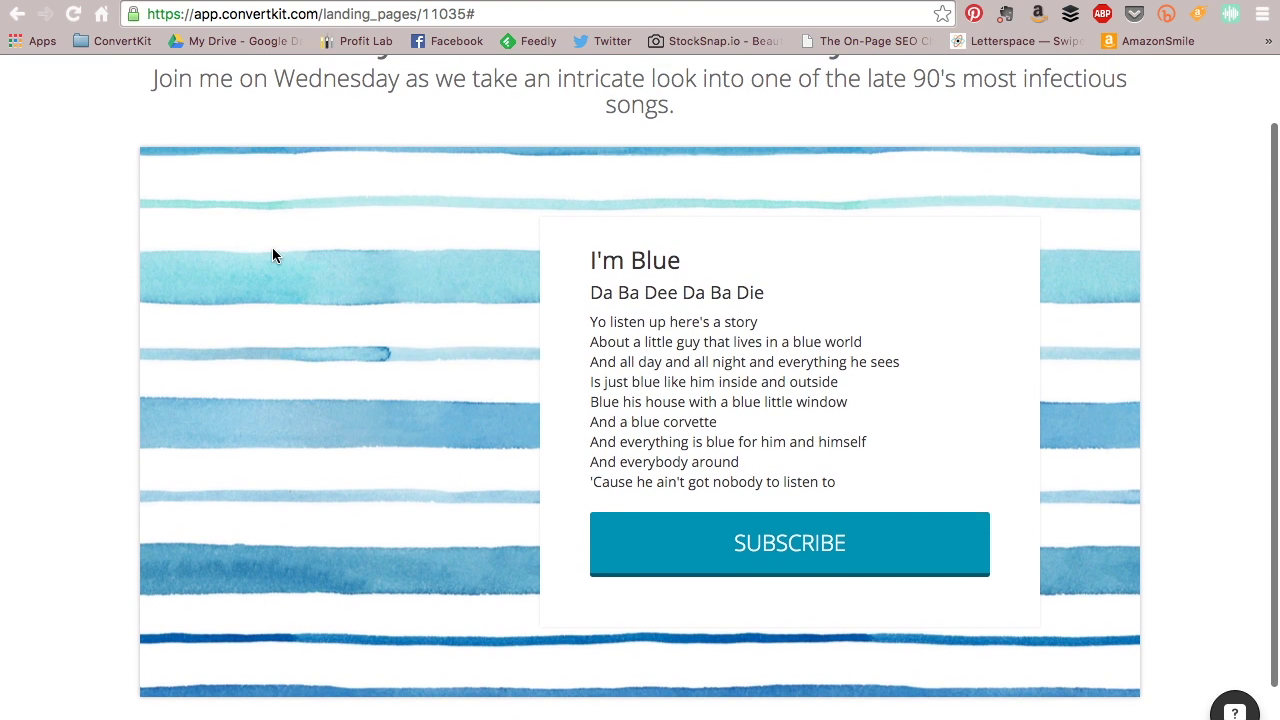
pyautogui.scroll(2, 272, 247)
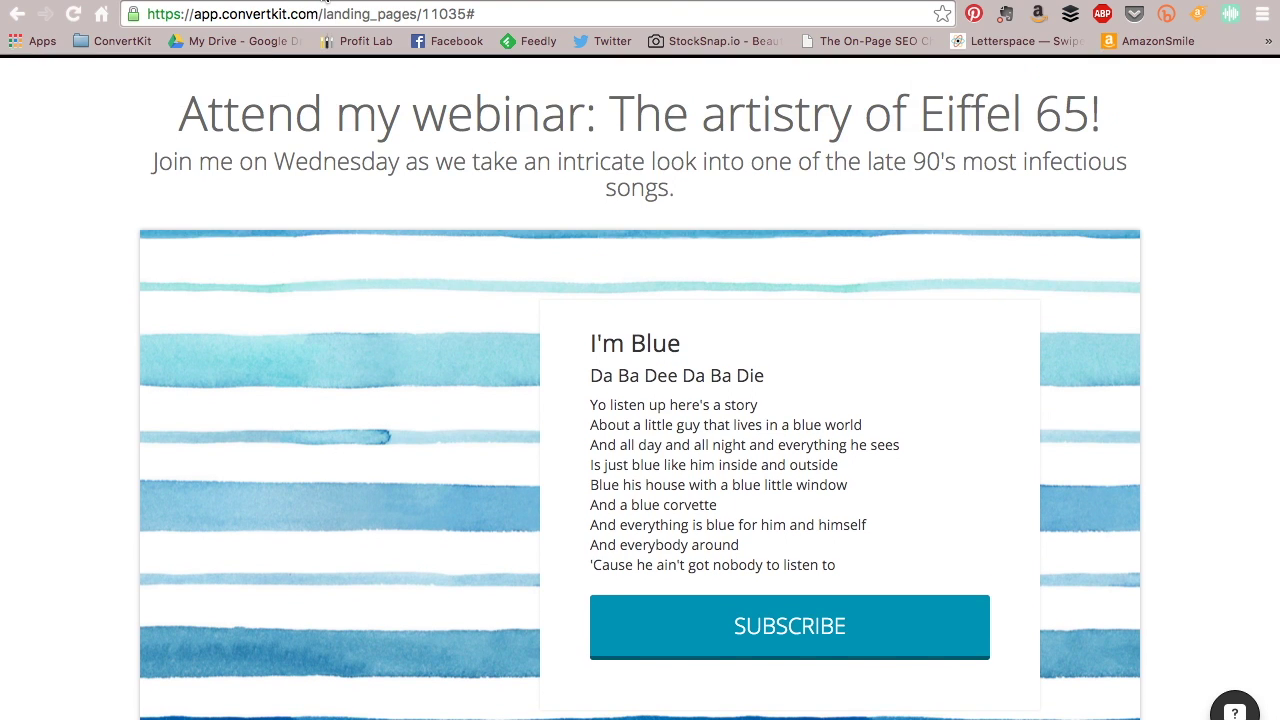
pyautogui.click(325, 4)
pyautogui.scroll(-3, 272, 306)
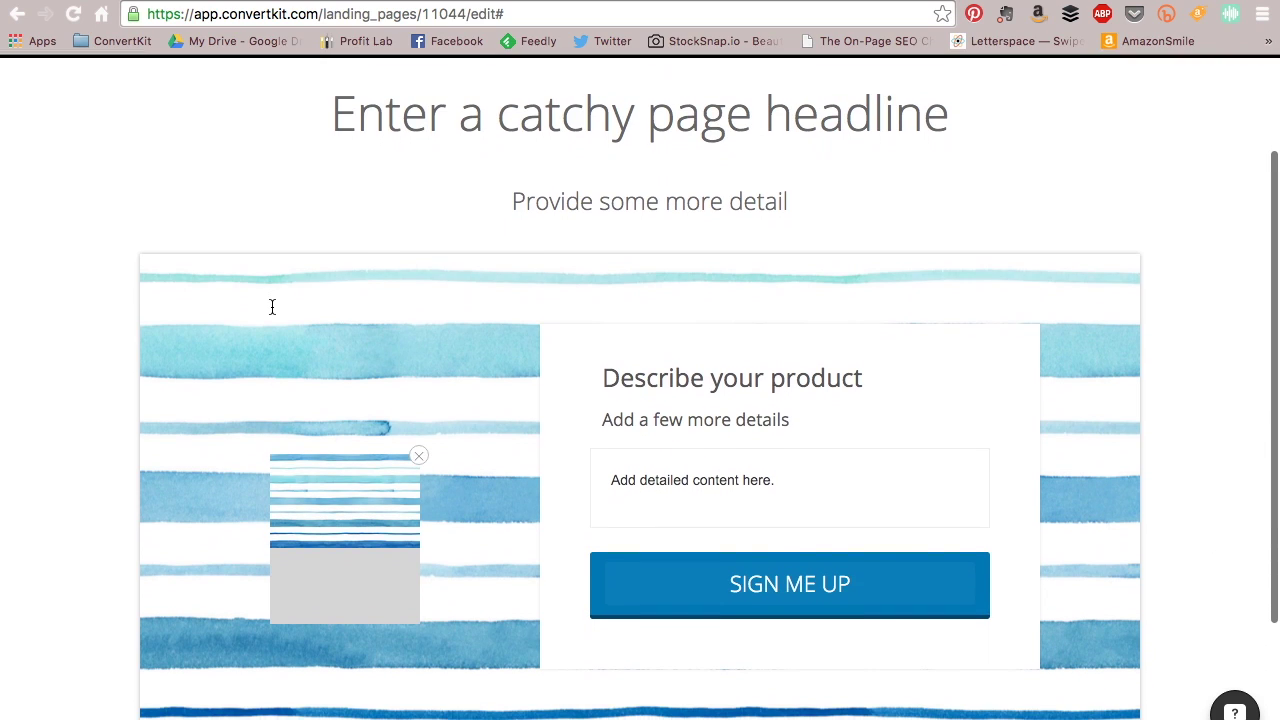